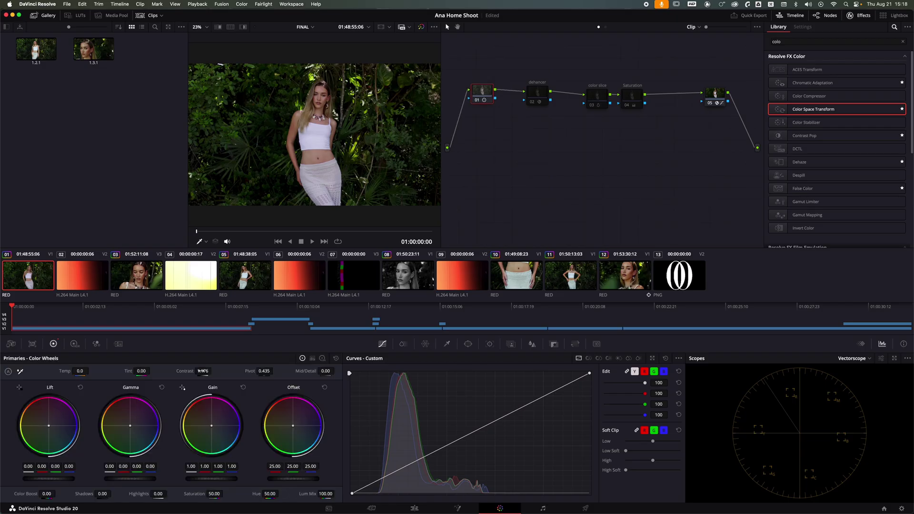
# - Select the Dehancer node to view its settings
pyautogui.click(537, 95)
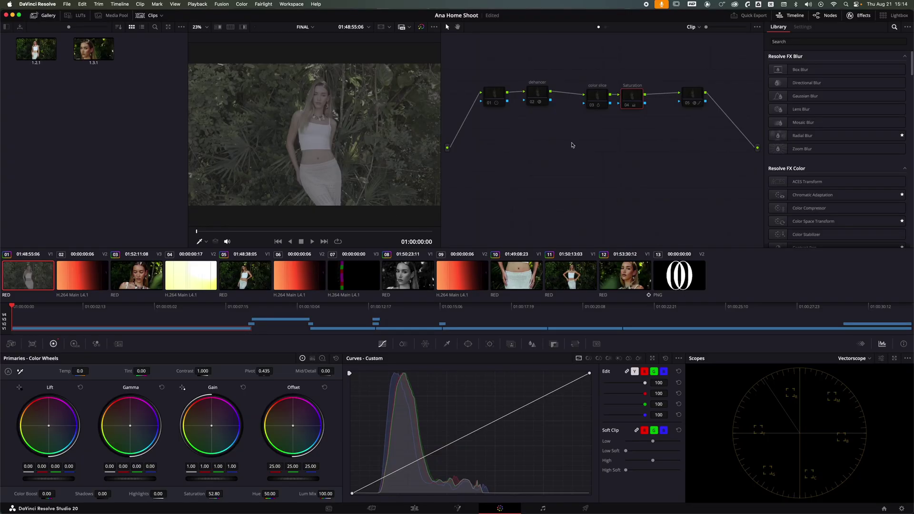
# - Set the Color Space Transform output to Rec.709, re-enable node 05, then view clip 11
pyautogui.click(692, 96)
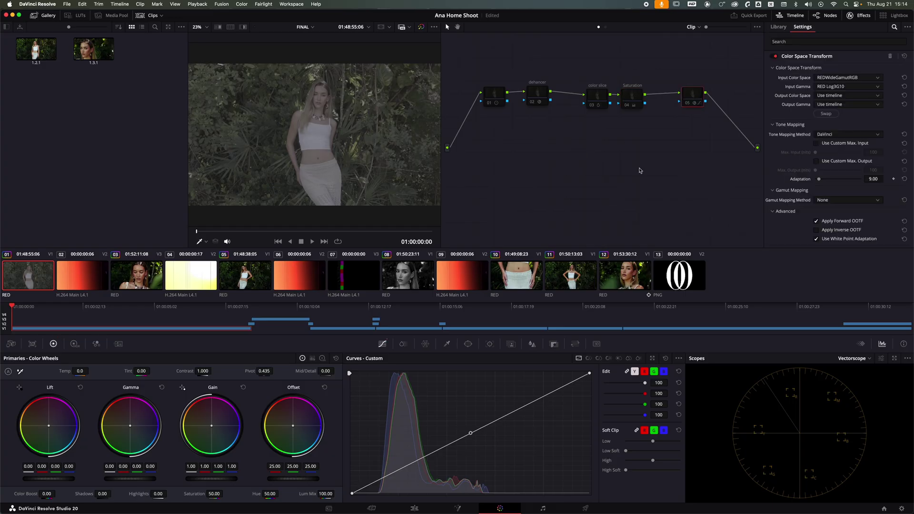
pyautogui.click(819, 97)
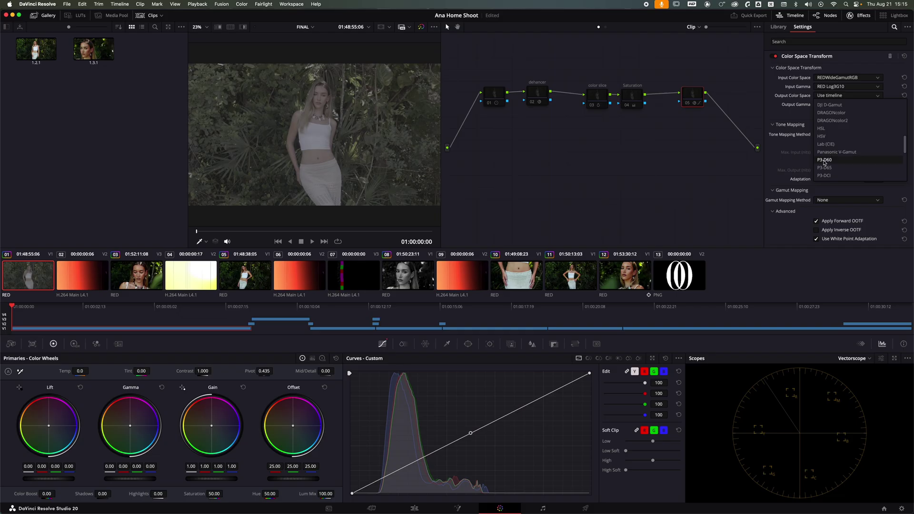
pyautogui.scroll(-3, 828, 155)
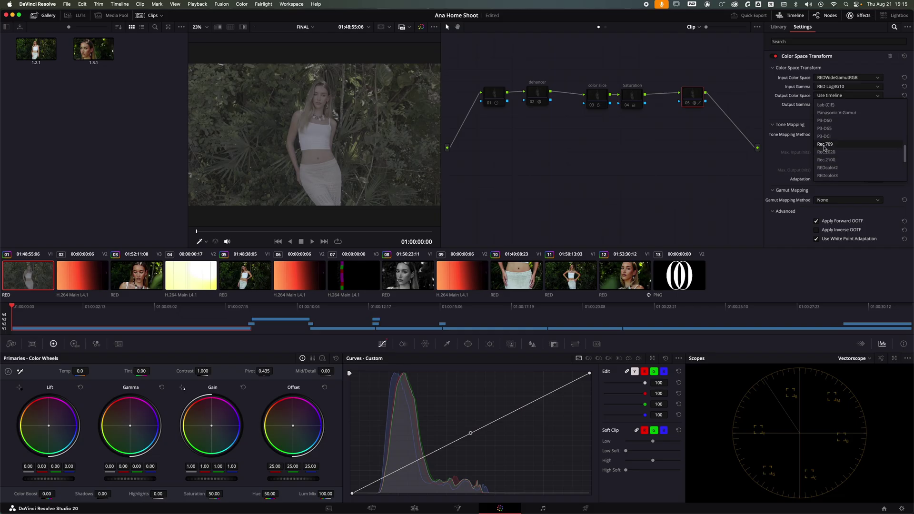
pyautogui.click(826, 144)
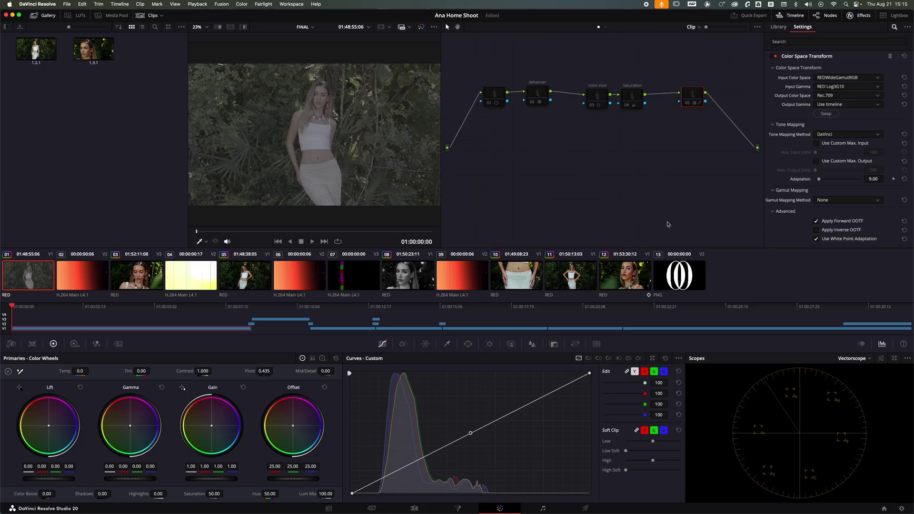
pyautogui.click(687, 104)
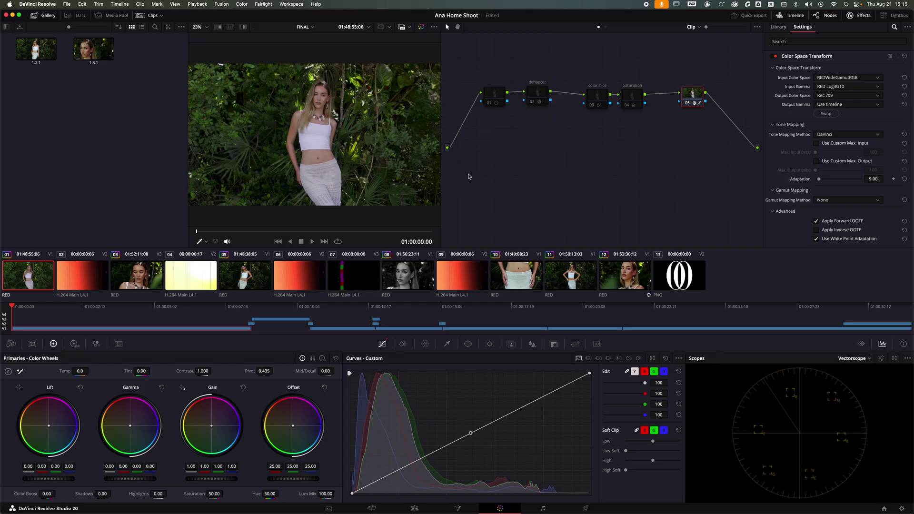
pyautogui.click(568, 276)
pyautogui.click(624, 278)
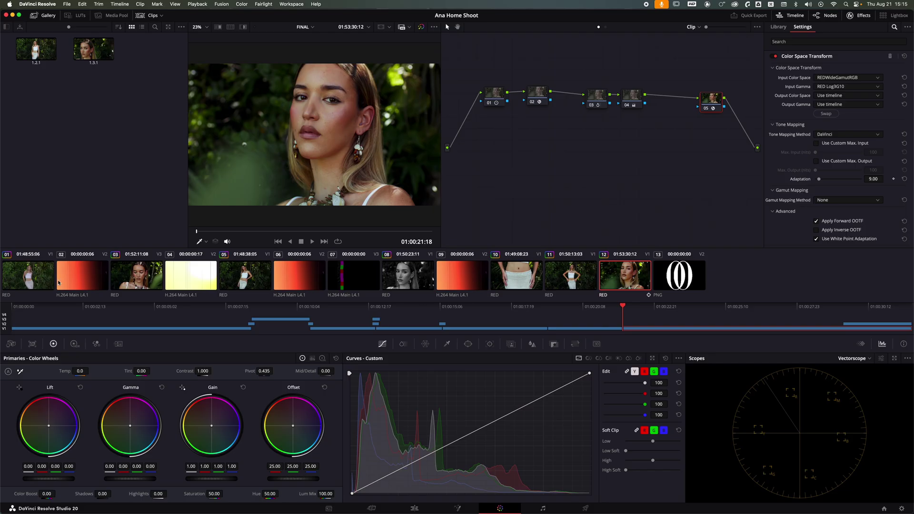
pyautogui.rightClick(29, 281)
pyautogui.click(28, 288)
pyautogui.click(28, 286)
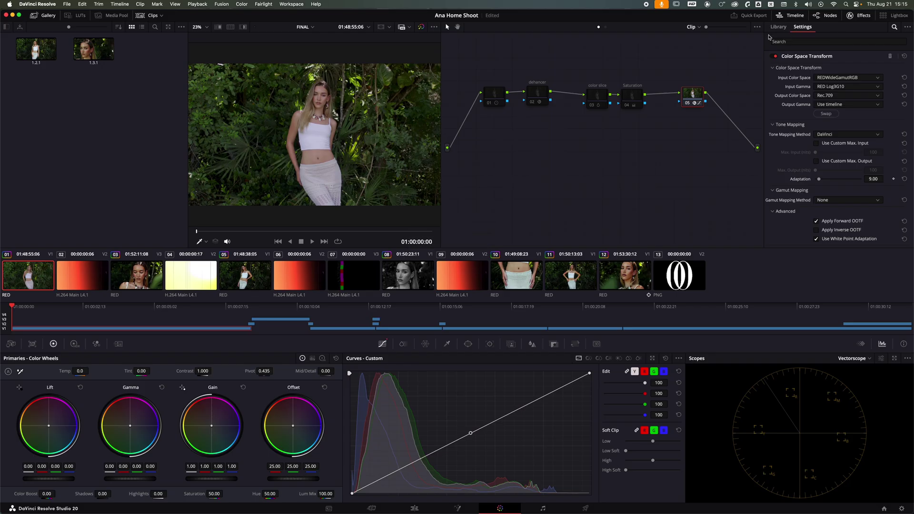
pyautogui.click(801, 41)
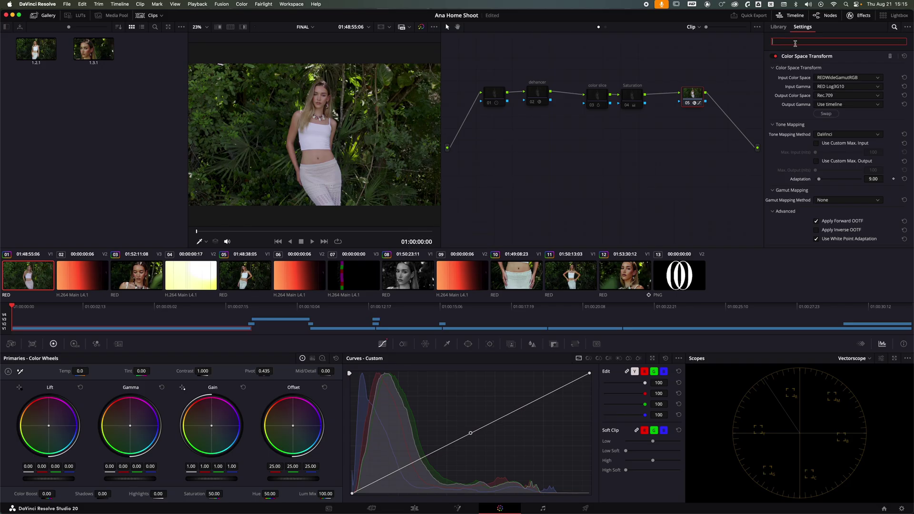
pyautogui.click(693, 95)
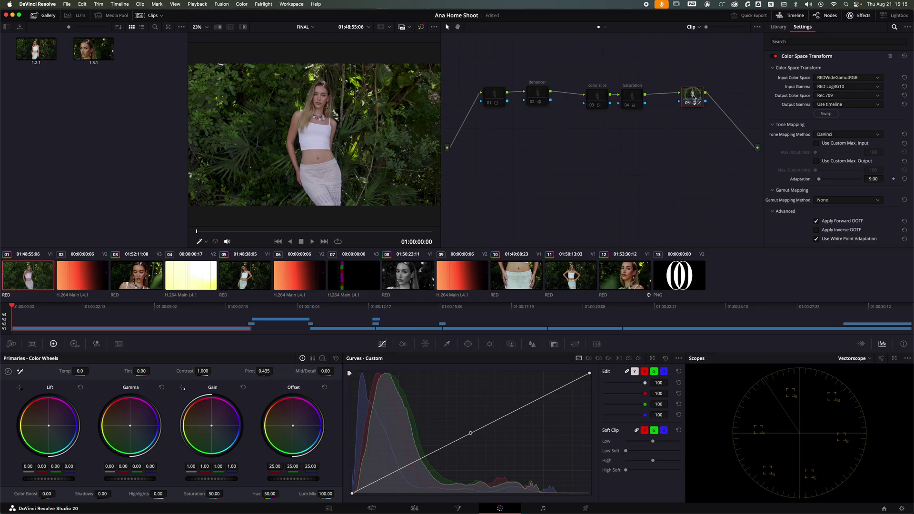
pyautogui.hotkey('alt', 's')
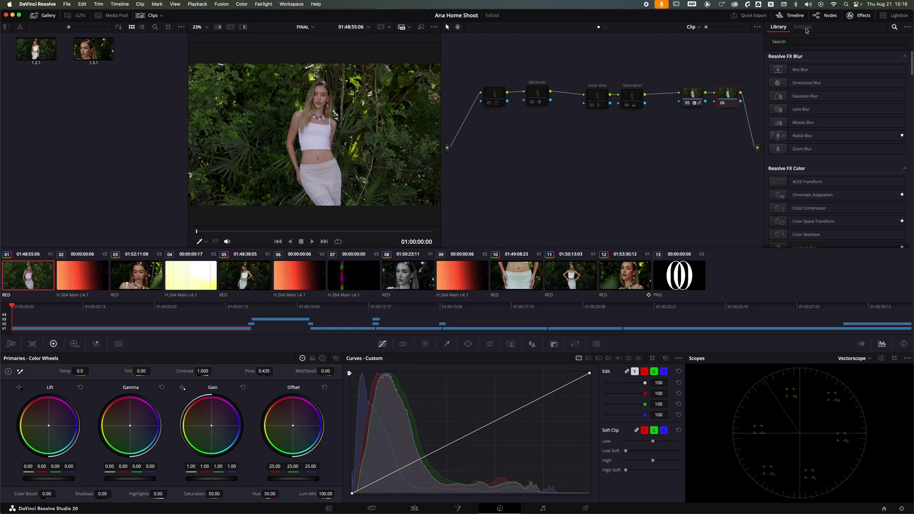
pyautogui.click(827, 40)
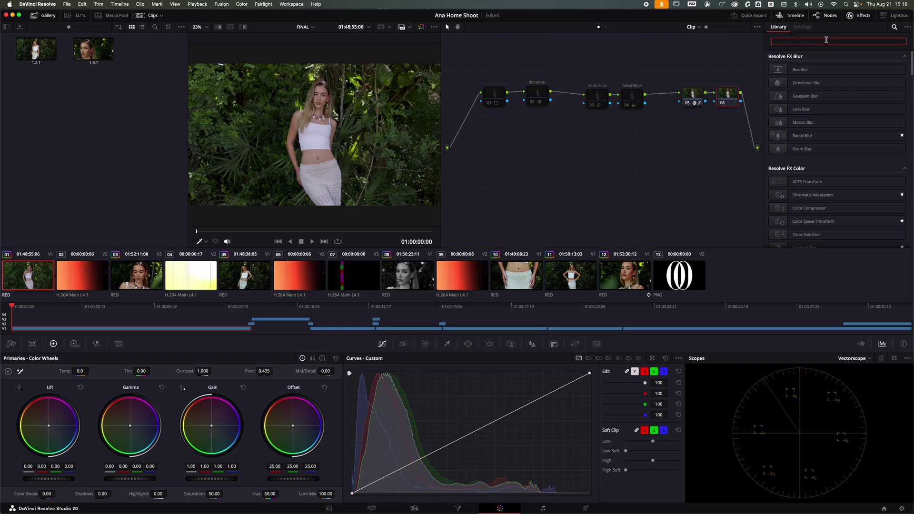
pyautogui.write('colo')
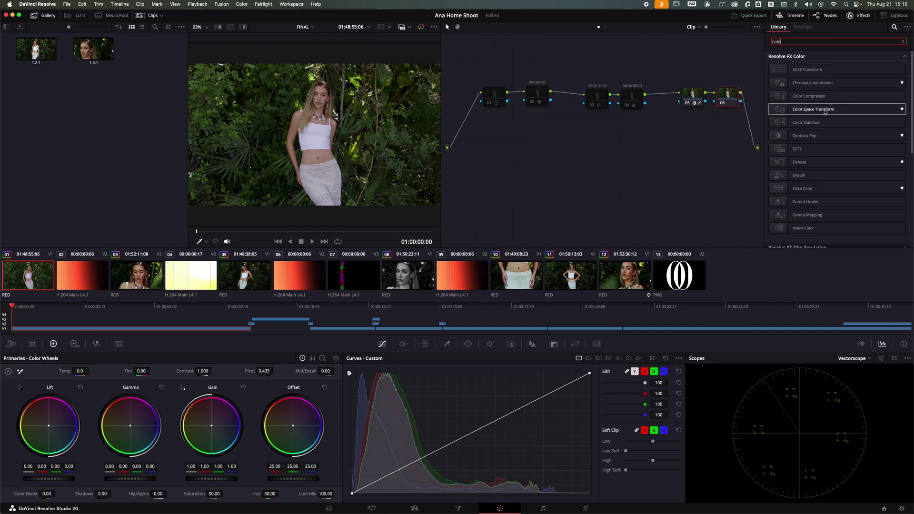
pyautogui.moveTo(826, 112); pyautogui.dragTo(729, 100)
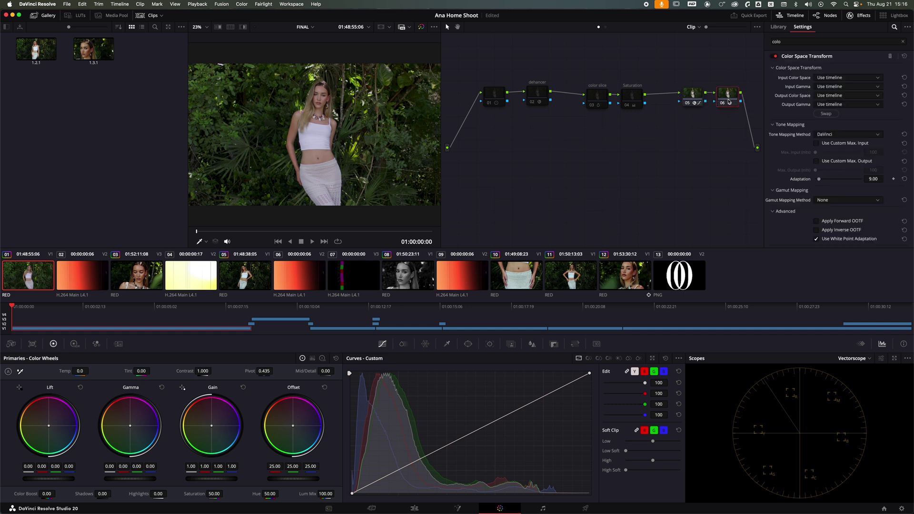
pyautogui.click(698, 98)
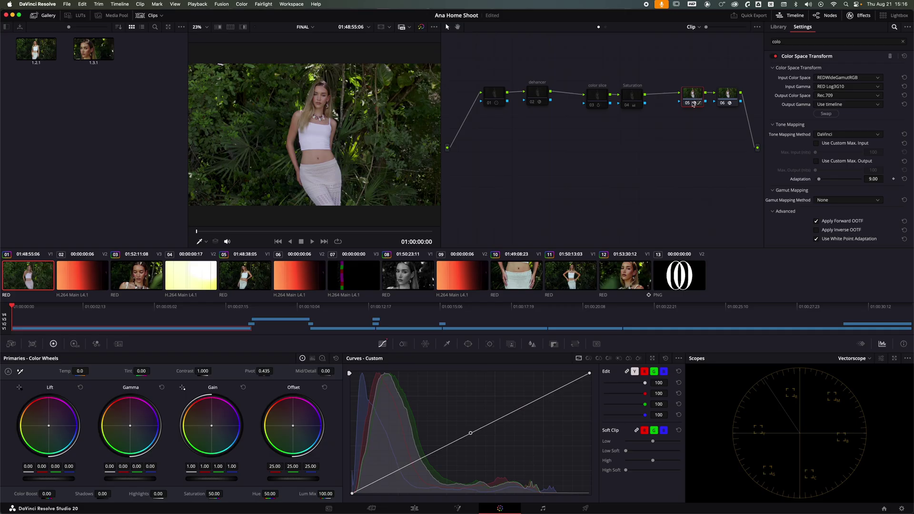
pyautogui.click(733, 98)
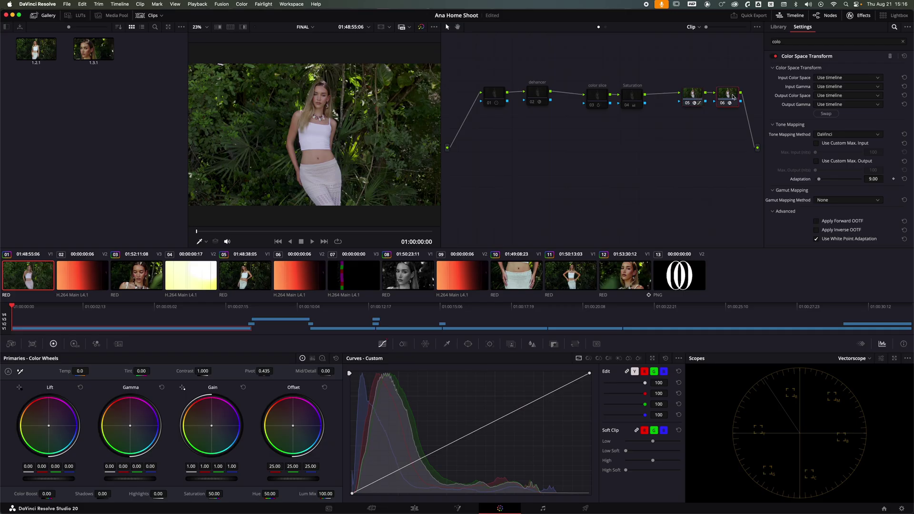
pyautogui.press('Delete')
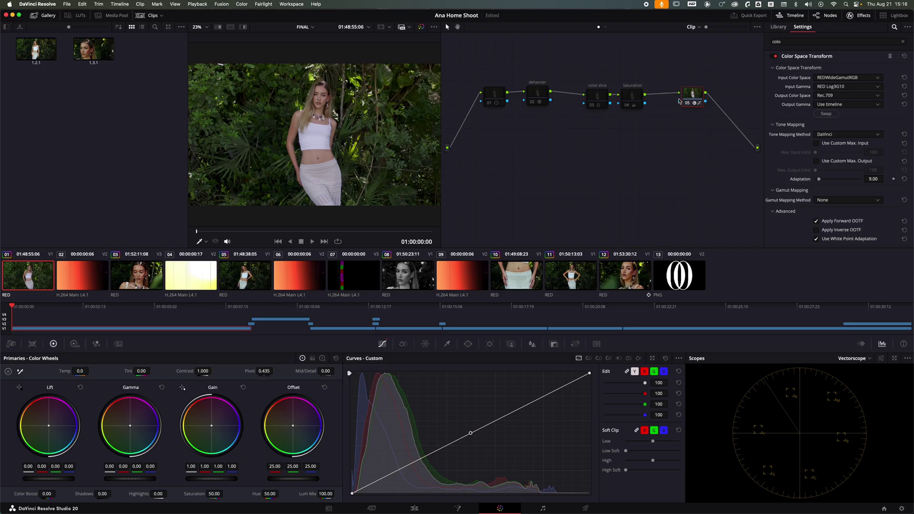
# - Shift node 05 right and node 01 left, toggling node 01 off and on to compare
pyautogui.moveTo(690, 98); pyautogui.dragTo(712, 98)
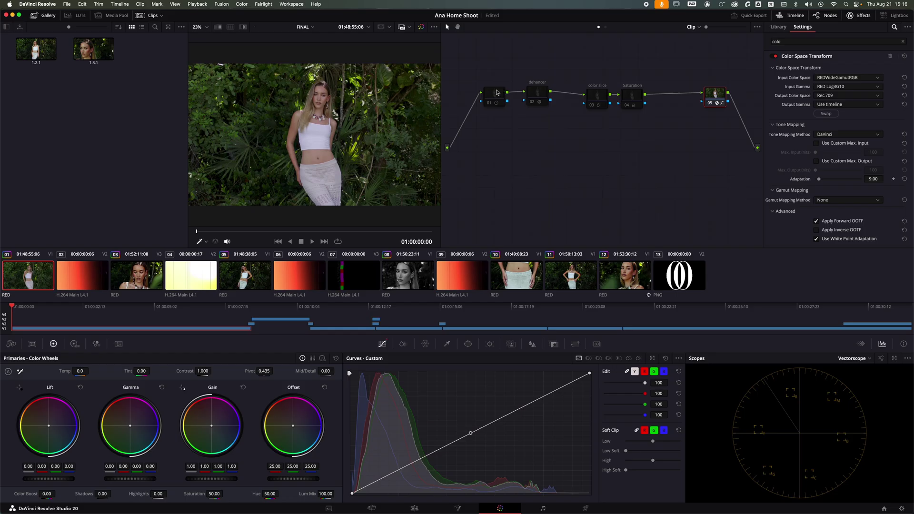
pyautogui.click(495, 92)
pyautogui.moveTo(496, 92); pyautogui.dragTo(478, 89)
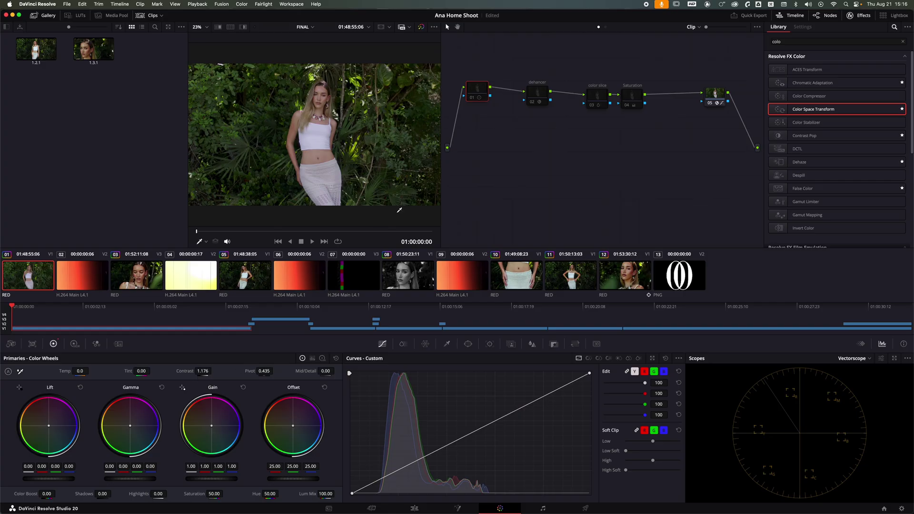
pyautogui.click(472, 98)
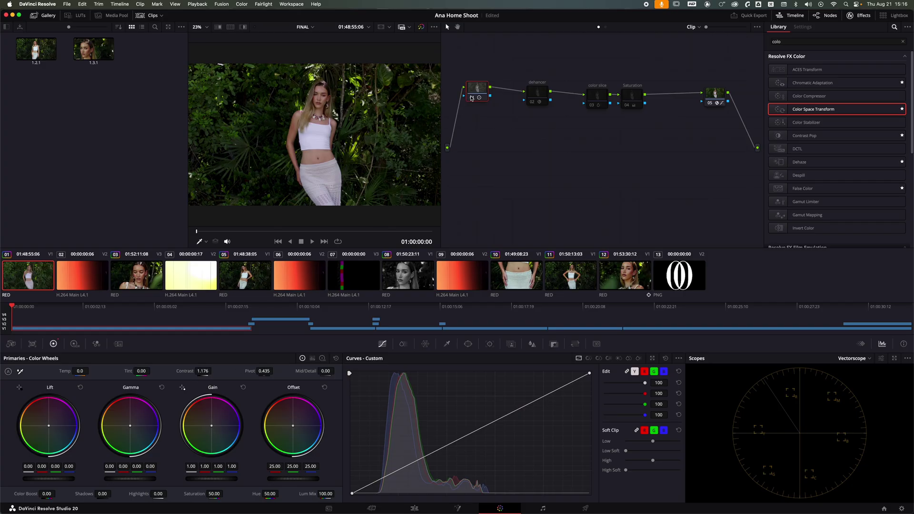
pyautogui.click(472, 98)
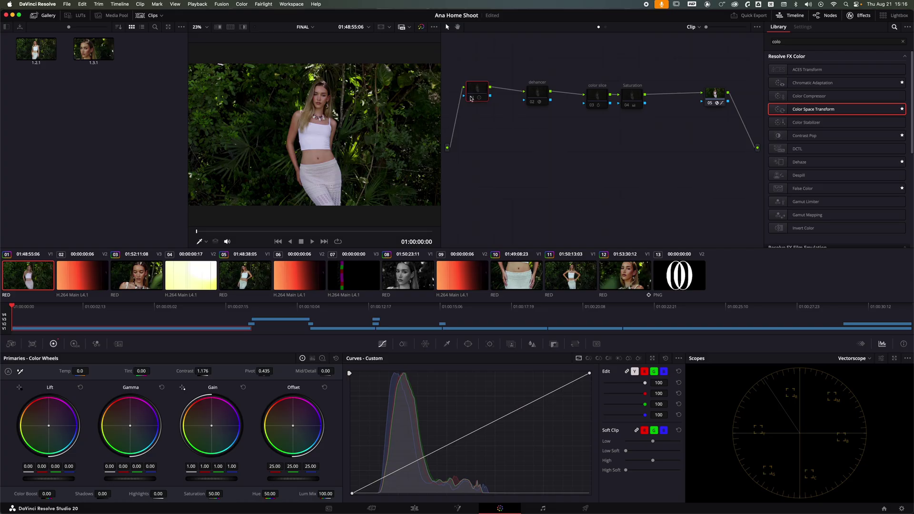
pyautogui.click(471, 99)
# - Show the clip's RED Camera Raw settings with Decode Using kept on Clip, then bypass node 01
pyautogui.click(10, 344)
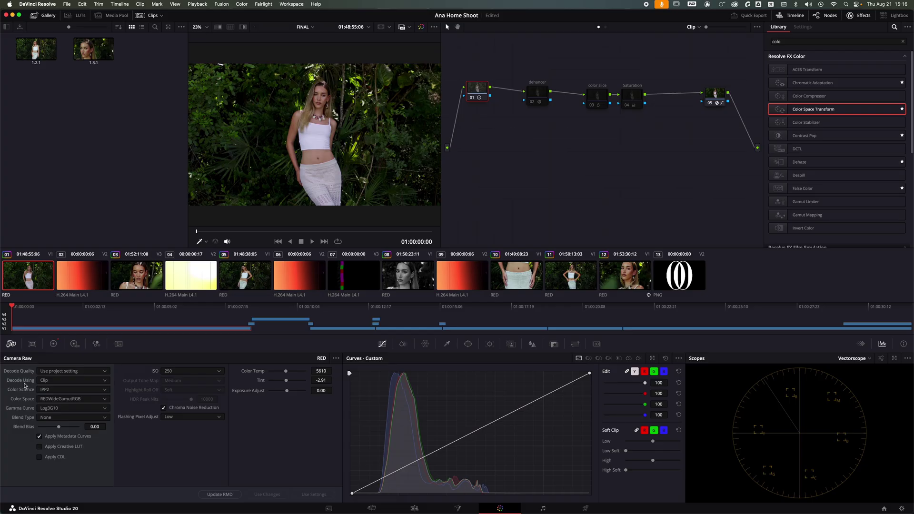
pyautogui.click(48, 381)
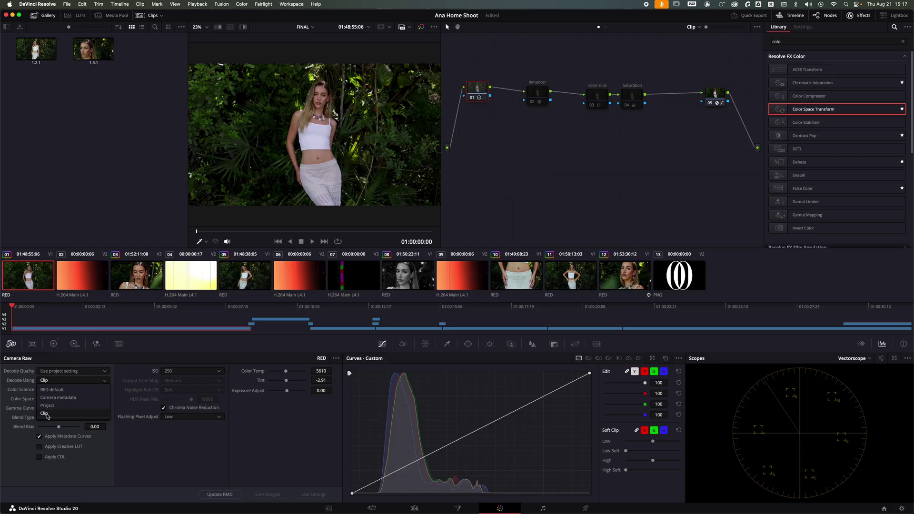
pyautogui.click(169, 453)
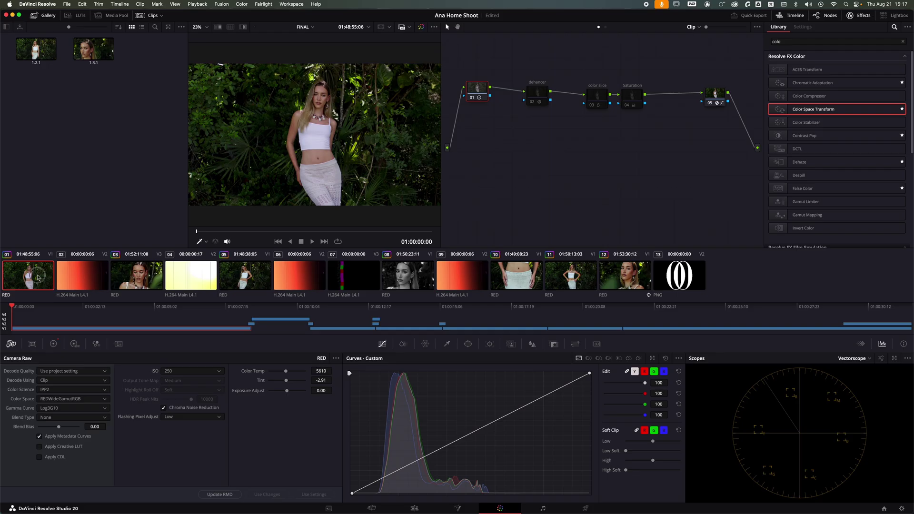
pyautogui.moveTo(484, 89); pyautogui.dragTo(489, 91)
pyautogui.click(477, 101)
# - Return to the primary colour wheels and bypass the Log Grade node to compare
pyautogui.click(477, 100)
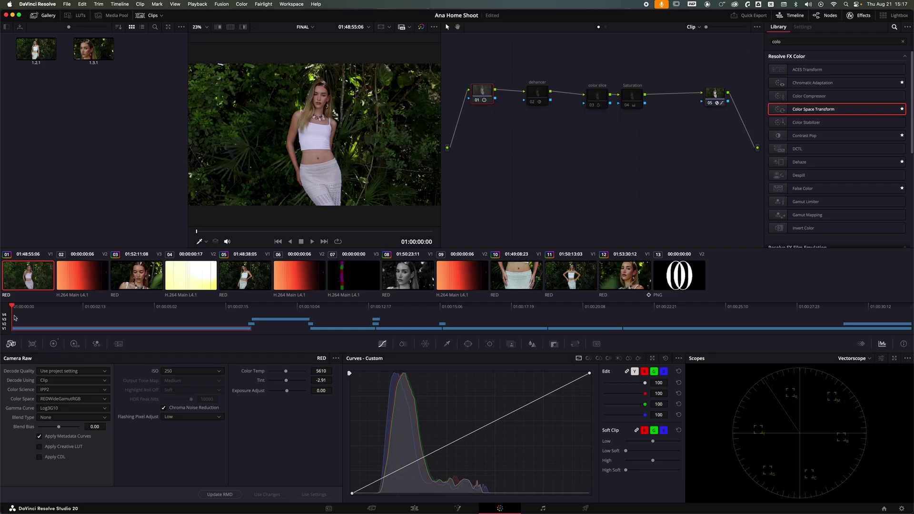
pyautogui.click(55, 344)
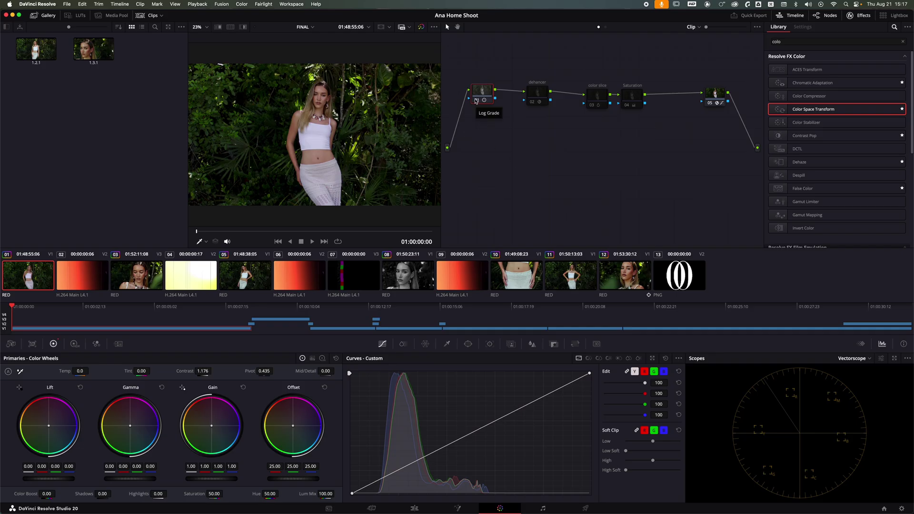
pyautogui.click(476, 100)
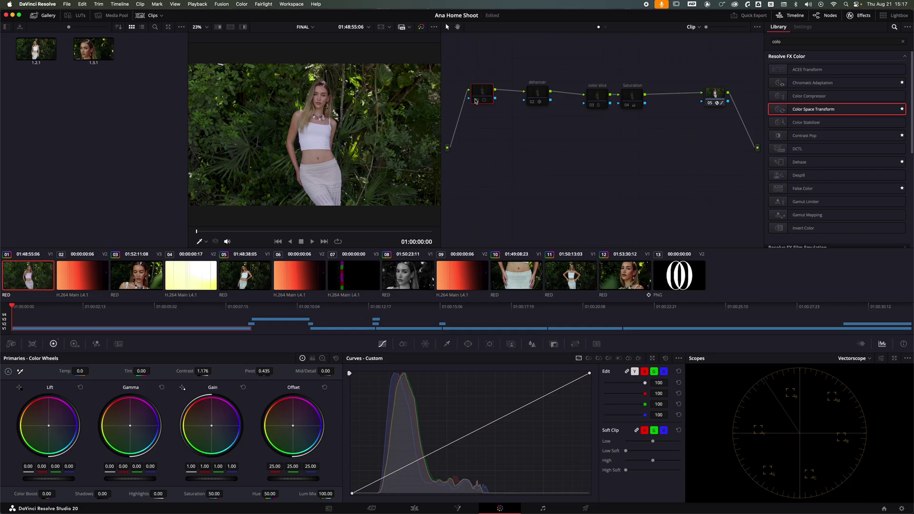
pyautogui.click(203, 371)
# - Reset the Log Grade node's grade and nudge its contrast up to 1.020
pyautogui.click(483, 101)
pyautogui.rightClick(483, 100)
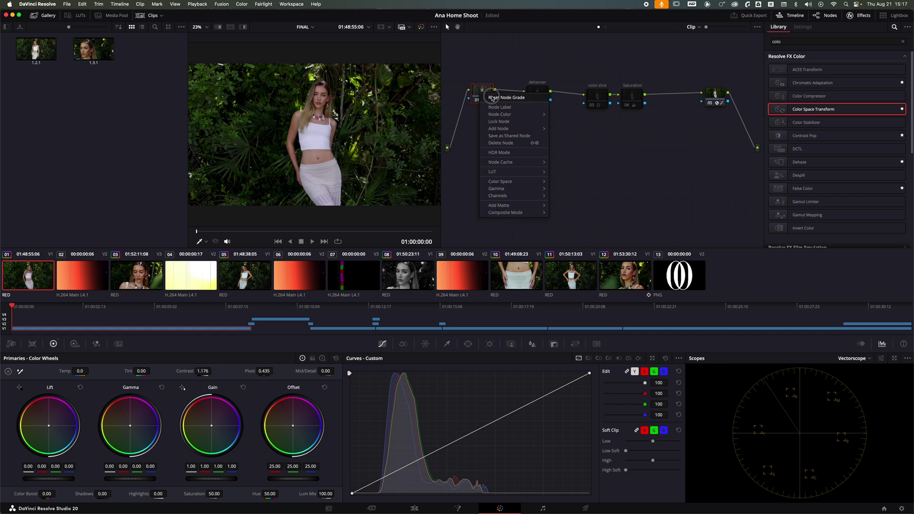
pyautogui.click(497, 188)
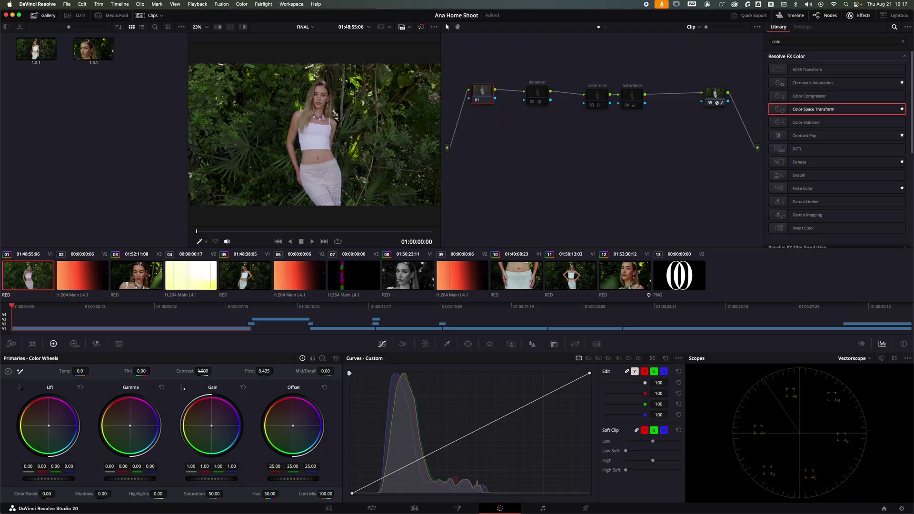
pyautogui.moveTo(202, 371); pyautogui.dragTo(232, 369)
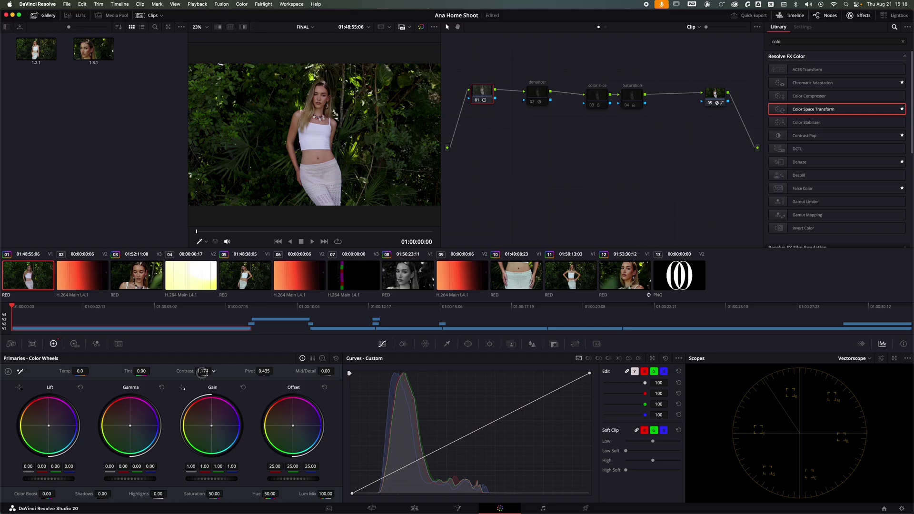
# - Raise the Log Grade node's contrast to 1.178 and toggle the node to compare
pyautogui.moveTo(203, 372); pyautogui.dragTo(203, 373)
pyautogui.click(477, 101)
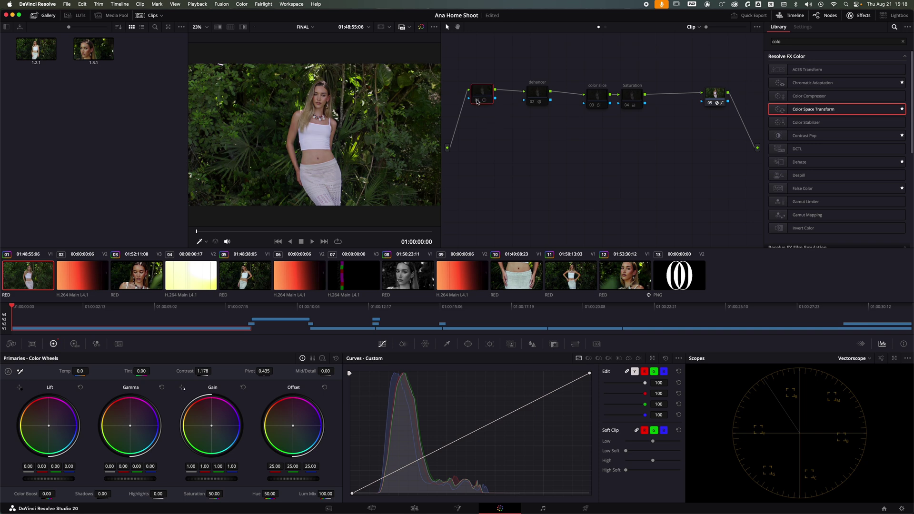
pyautogui.click(478, 101)
pyautogui.click(478, 101)
pyautogui.click(478, 101)
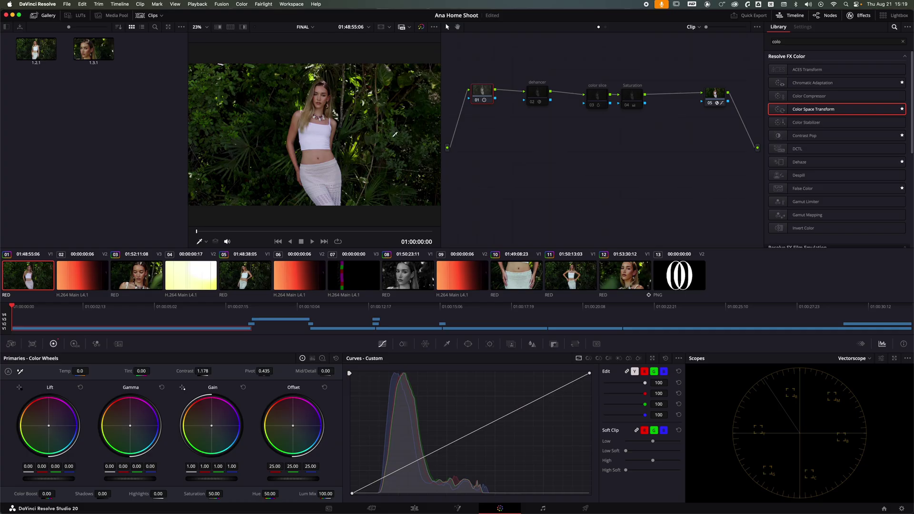
pyautogui.click(475, 101)
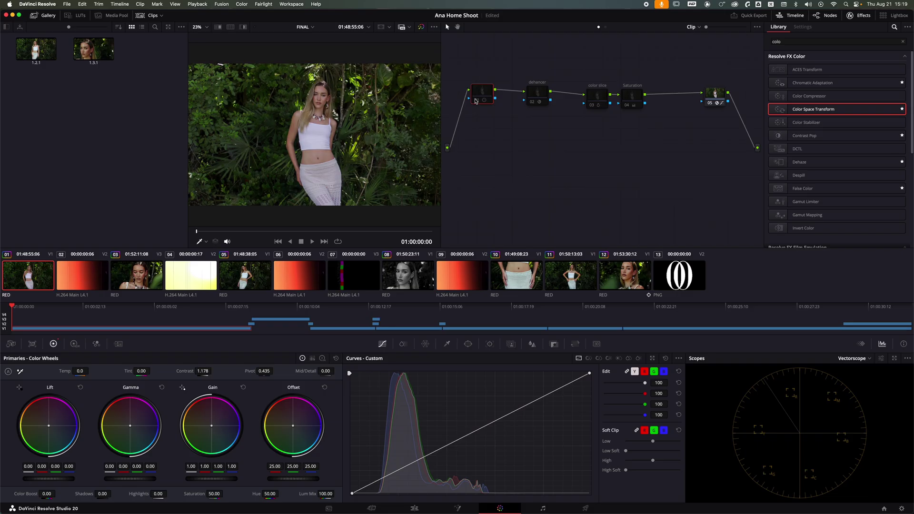
pyautogui.click(475, 101)
# - Compare the Log Grade node on and off again, then show the Dehancer node's plugin settings
pyautogui.scroll(3, 322, 101)
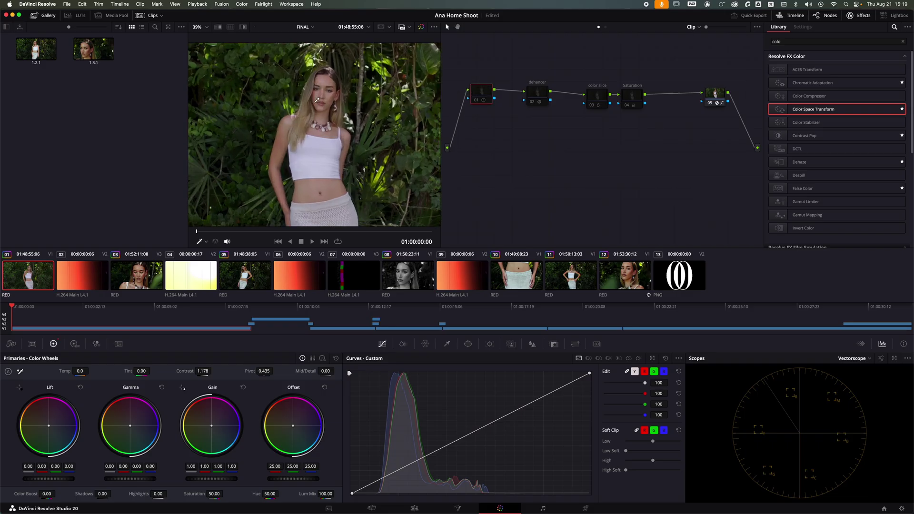
pyautogui.click(475, 102)
pyautogui.click(474, 102)
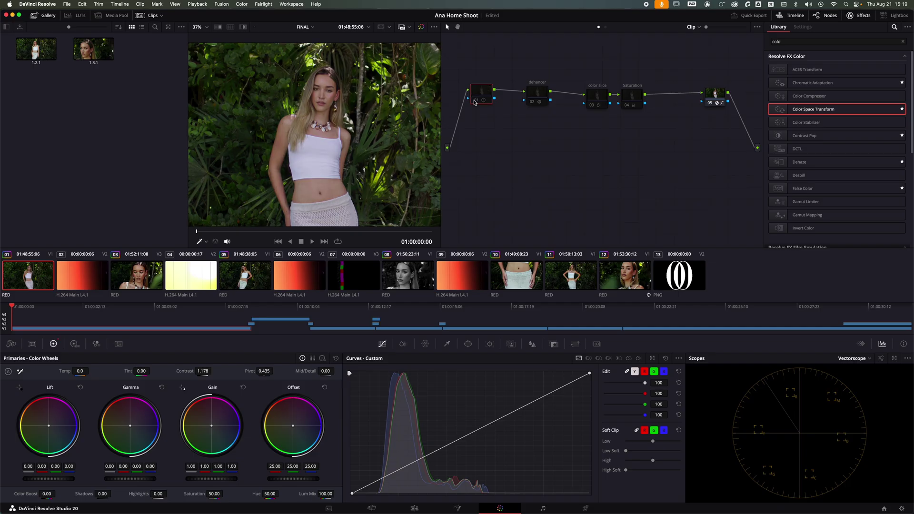
pyautogui.click(475, 102)
pyautogui.scroll(-3, 348, 118)
pyautogui.scroll(2, 348, 118)
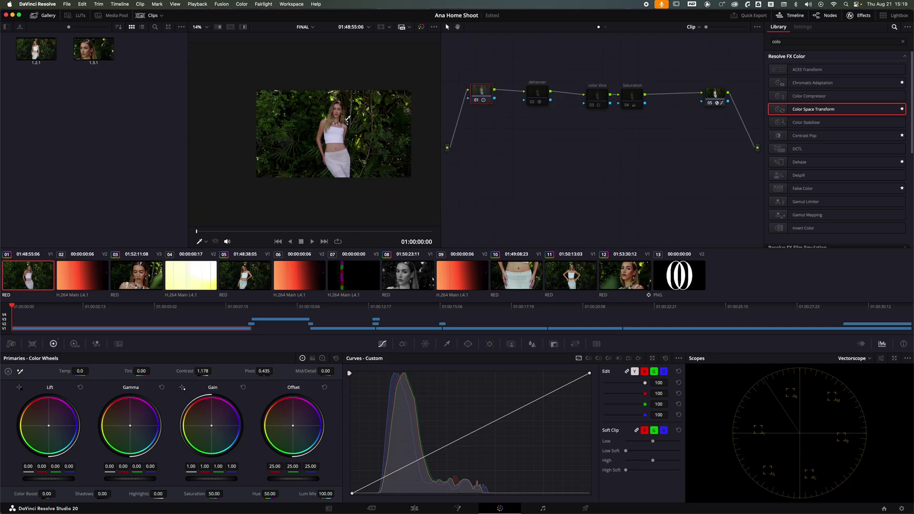
pyautogui.click(541, 92)
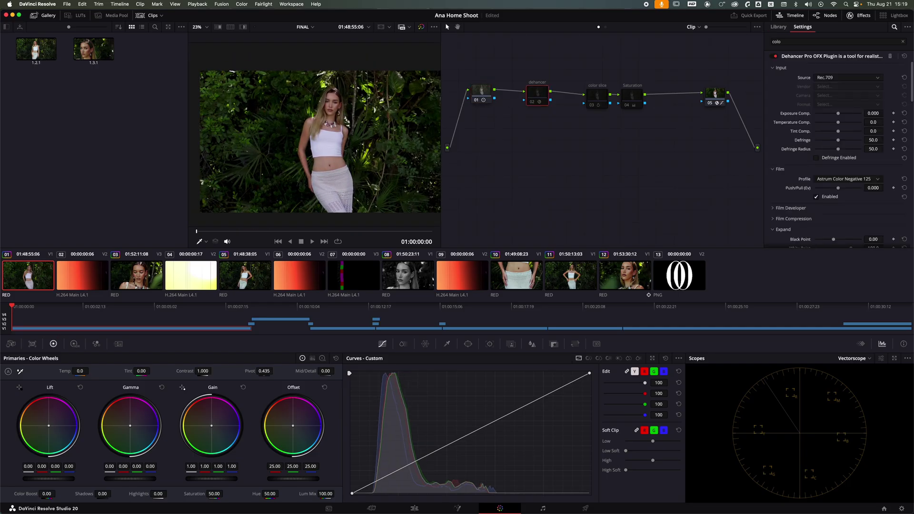
pyautogui.click(531, 103)
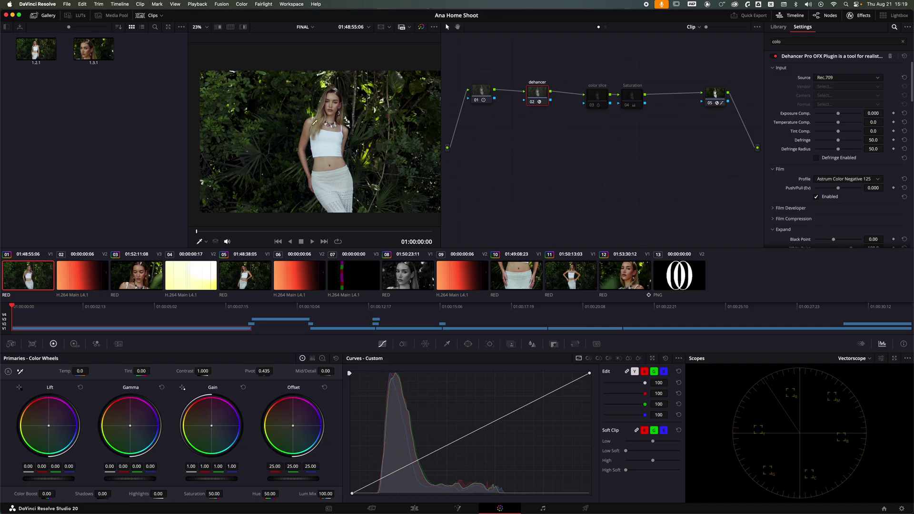
pyautogui.click(533, 102)
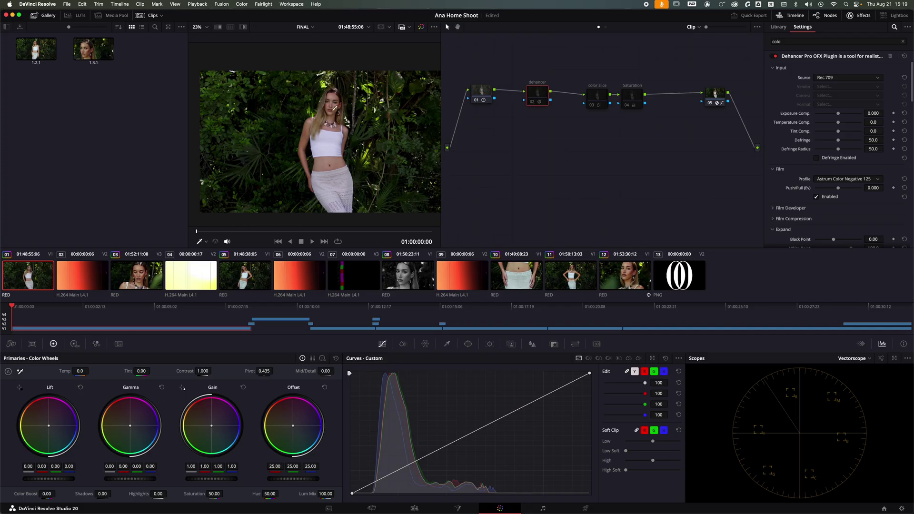
pyautogui.click(533, 103)
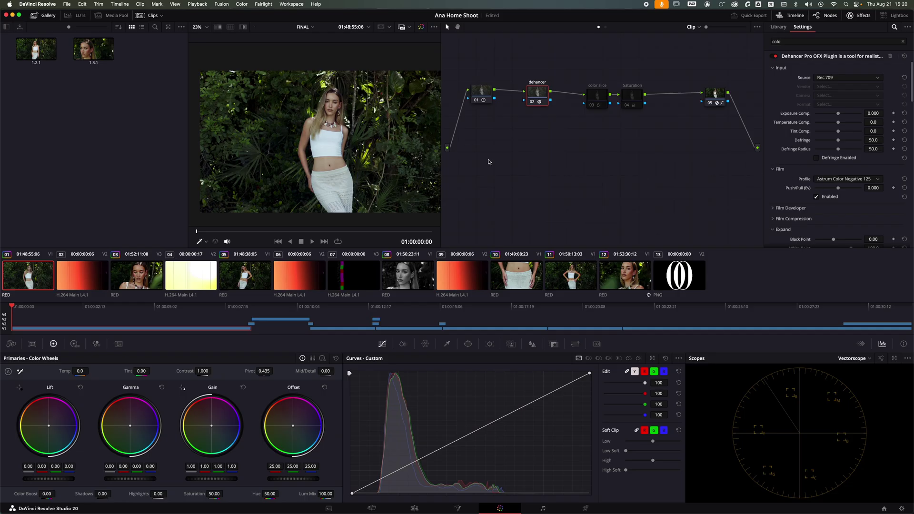
pyautogui.click(831, 180)
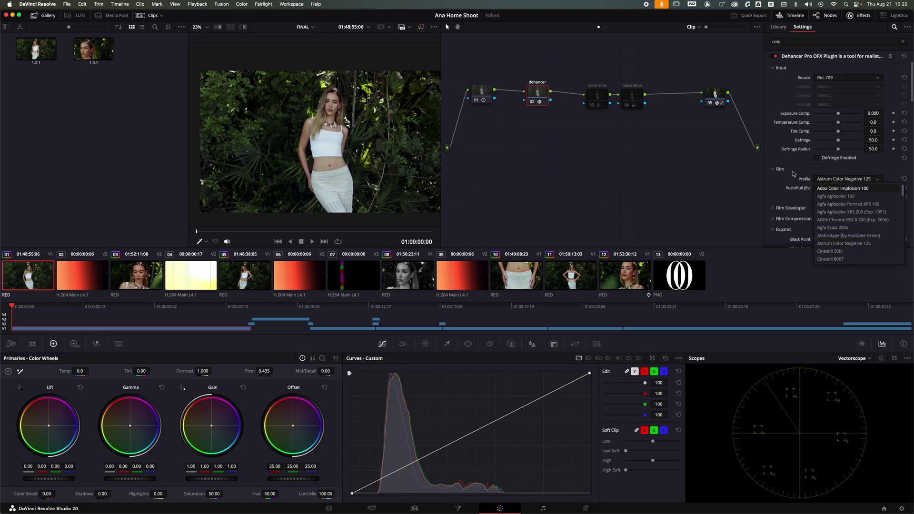
pyautogui.click(732, 190)
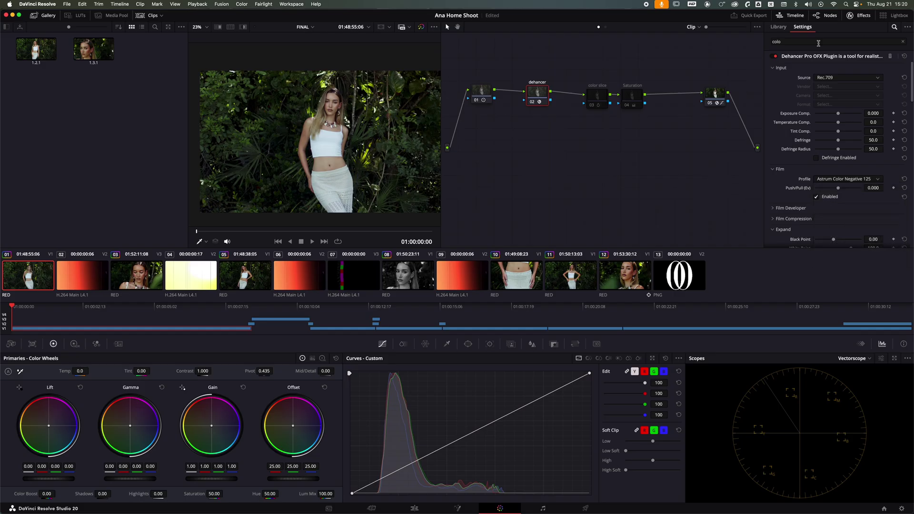
pyautogui.click(776, 56)
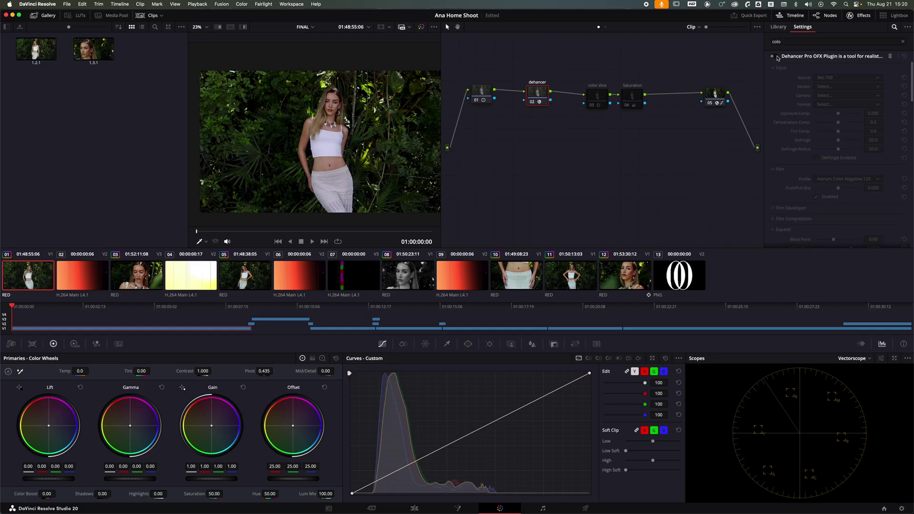
pyautogui.click(776, 57)
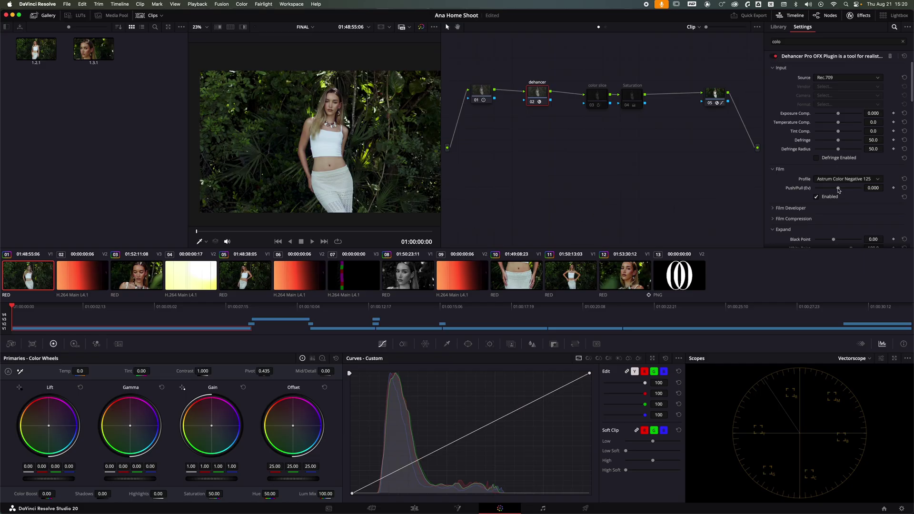
# - Uncheck Enabled under Film Grain in the Dehancer settings
pyautogui.scroll(-4, 788, 190)
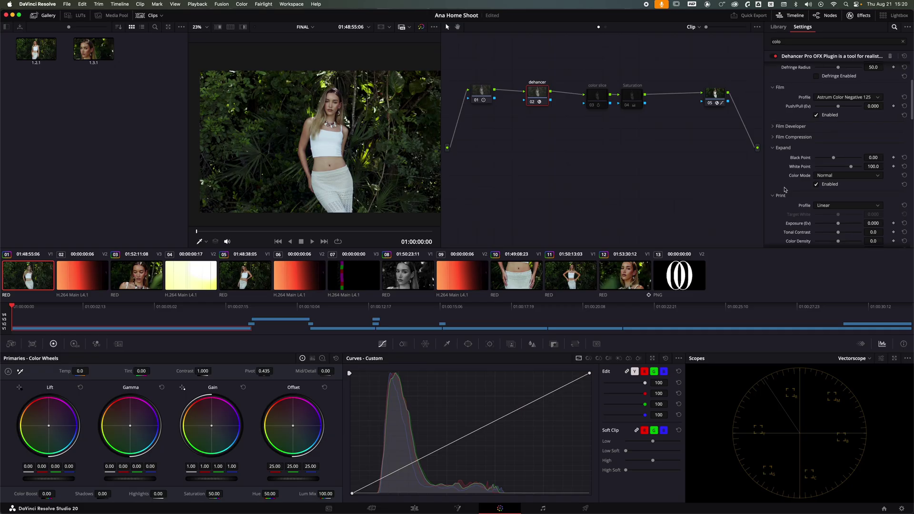
pyautogui.scroll(-2, 786, 189)
pyautogui.scroll(-5, 785, 189)
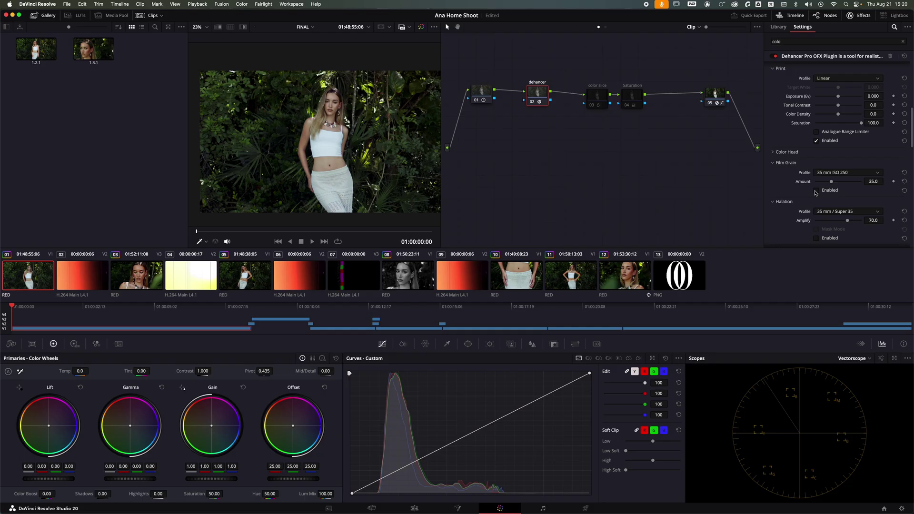
pyautogui.click(816, 190)
# - Re-enable color slice node 03 and toggle it off and on to compare
pyautogui.moveTo(601, 94); pyautogui.dragTo(587, 91)
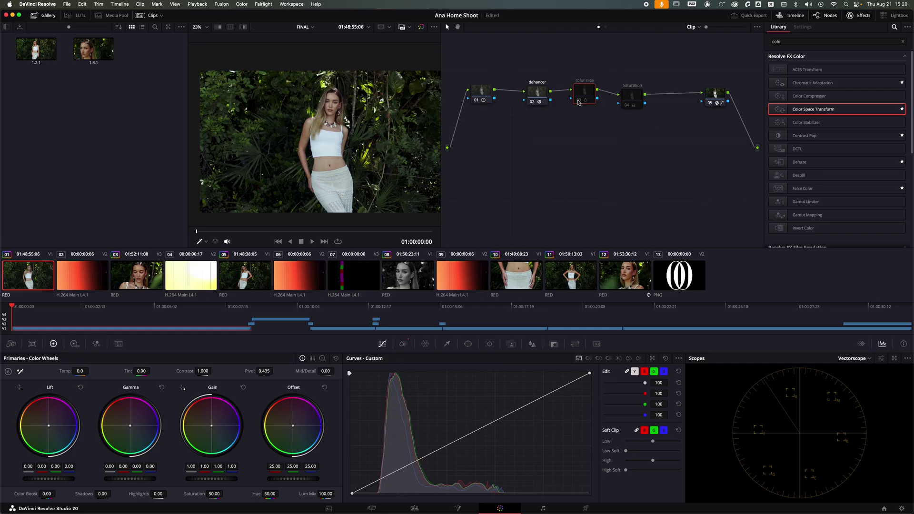
pyautogui.click(578, 101)
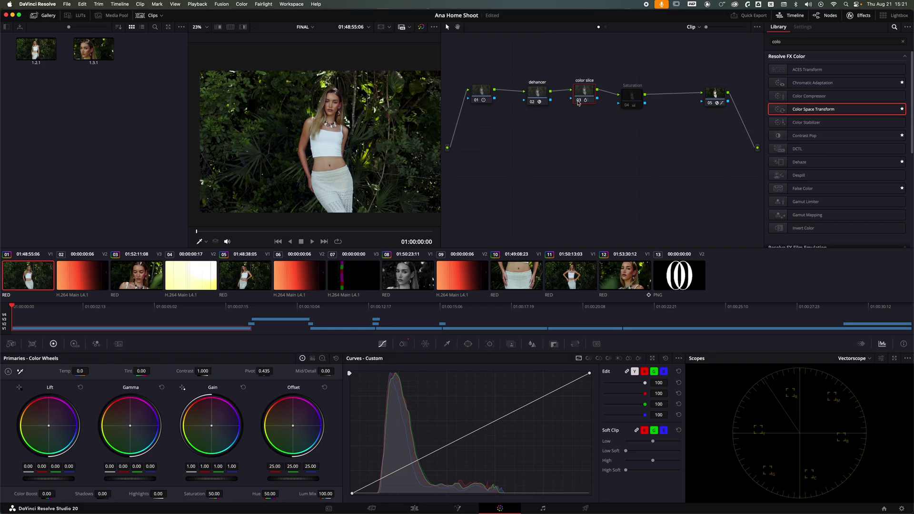
pyautogui.click(578, 101)
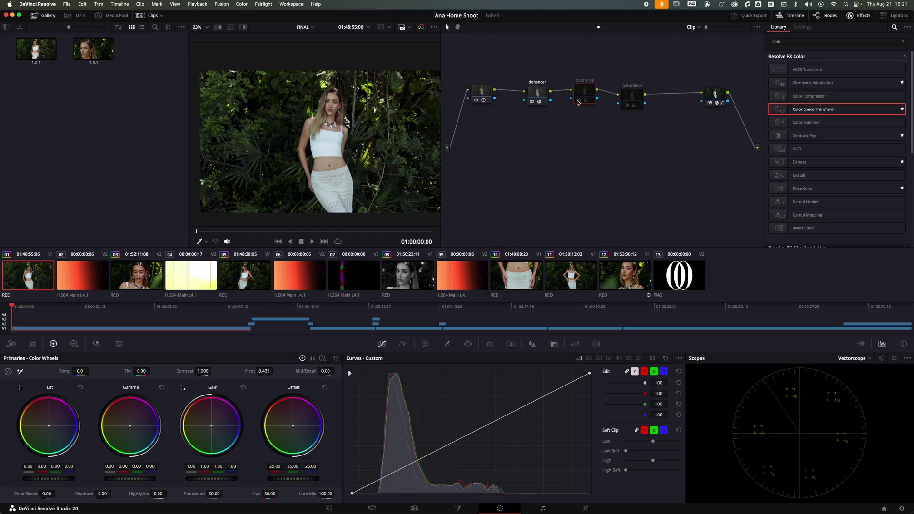
pyautogui.click(578, 101)
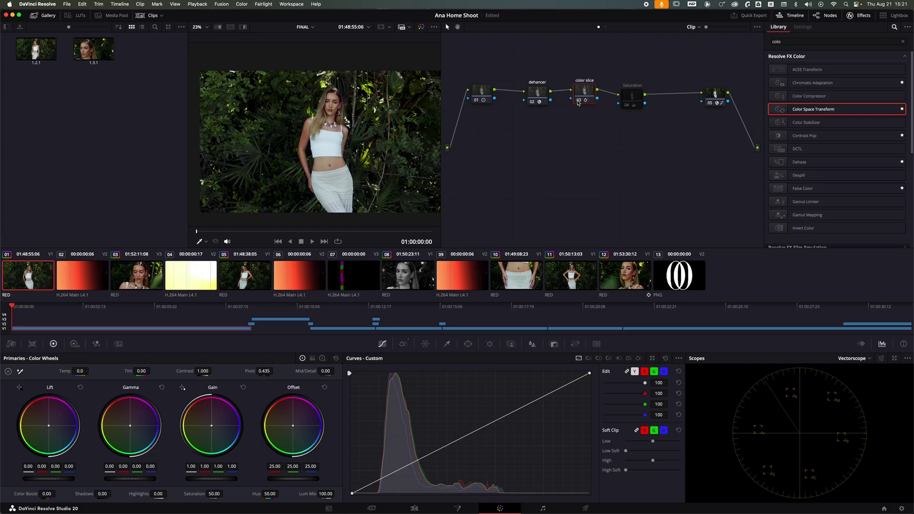
pyautogui.click(578, 101)
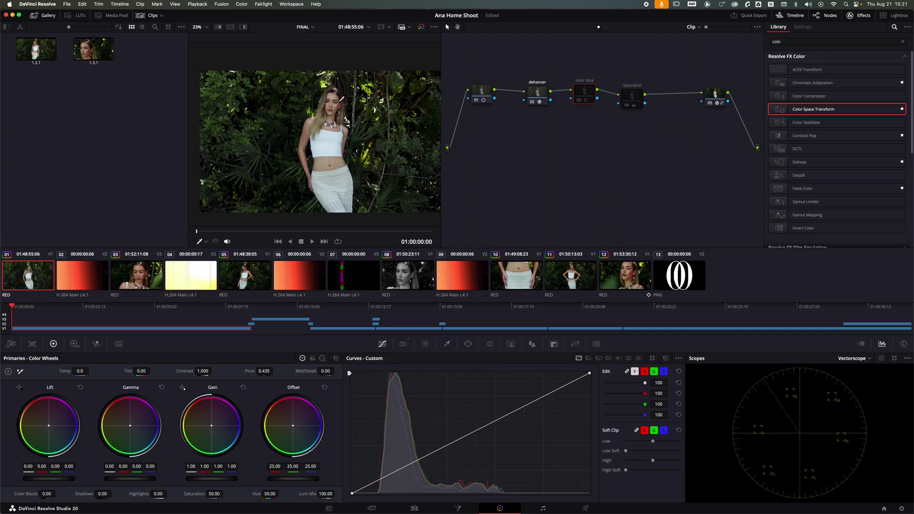
pyautogui.click(578, 102)
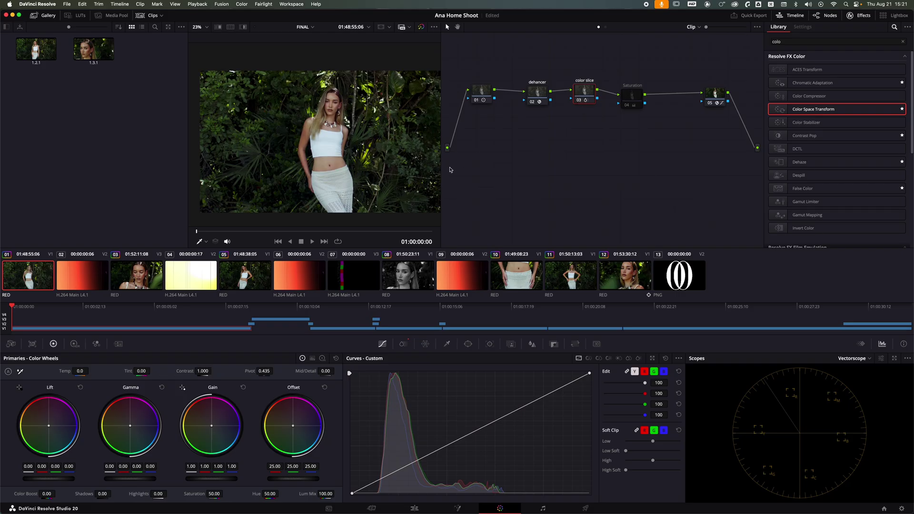
# - Widen the viewer, set zoom to Fit, and compare the portrait with color slice toggled
pyautogui.moveTo(442, 171); pyautogui.dragTo(494, 205)
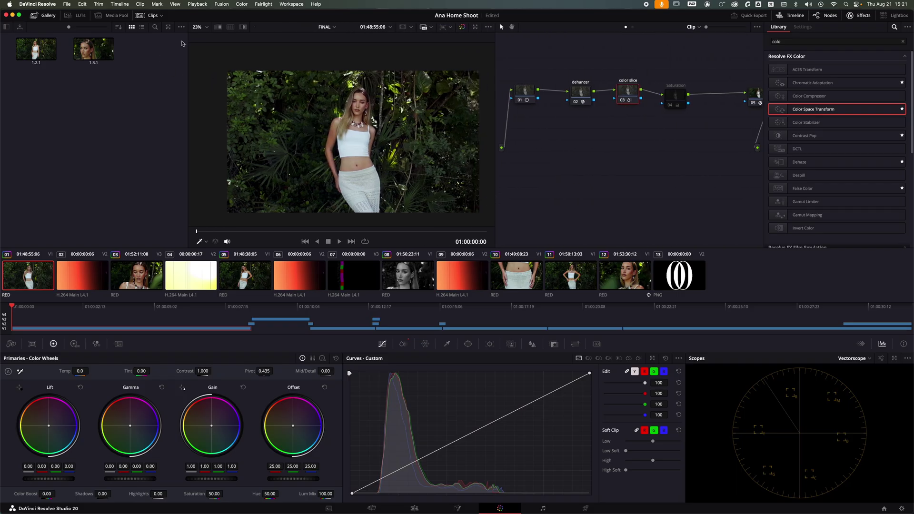
pyautogui.click(199, 27)
pyautogui.click(206, 38)
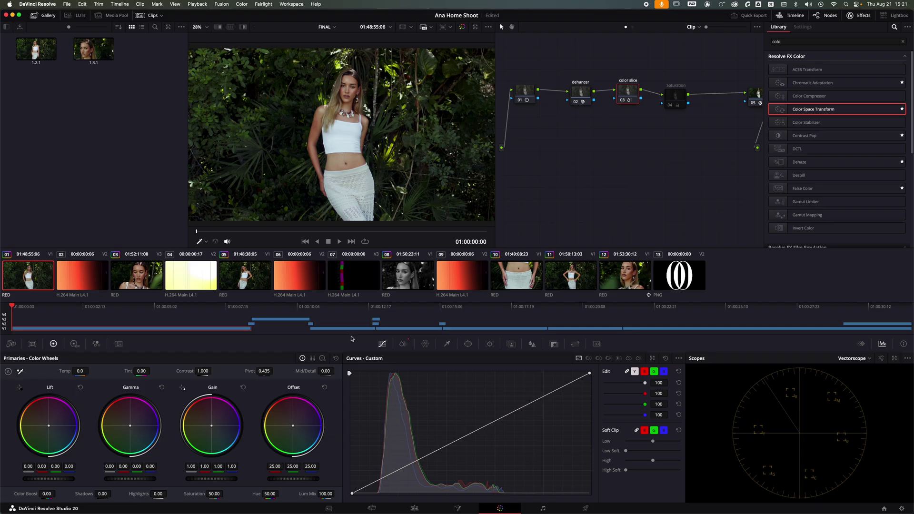
pyautogui.click(623, 101)
pyautogui.click(623, 101)
pyautogui.click(622, 101)
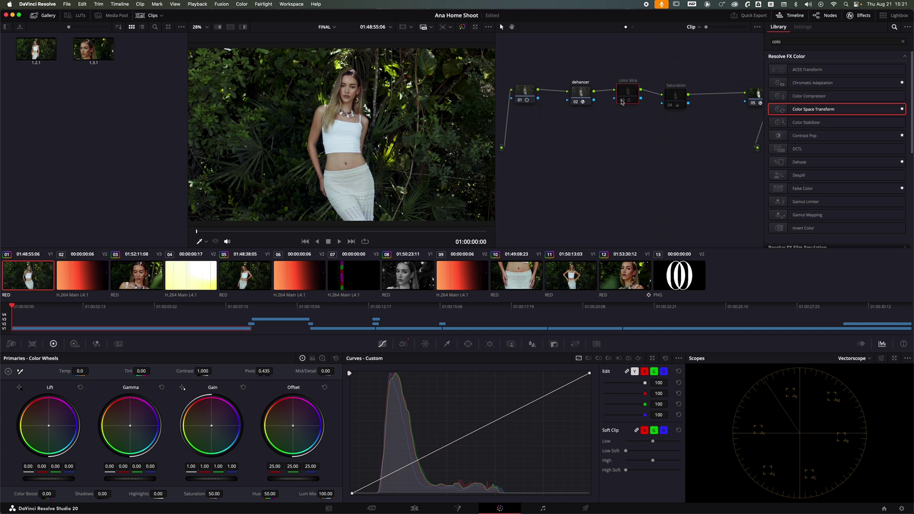
pyautogui.click(623, 101)
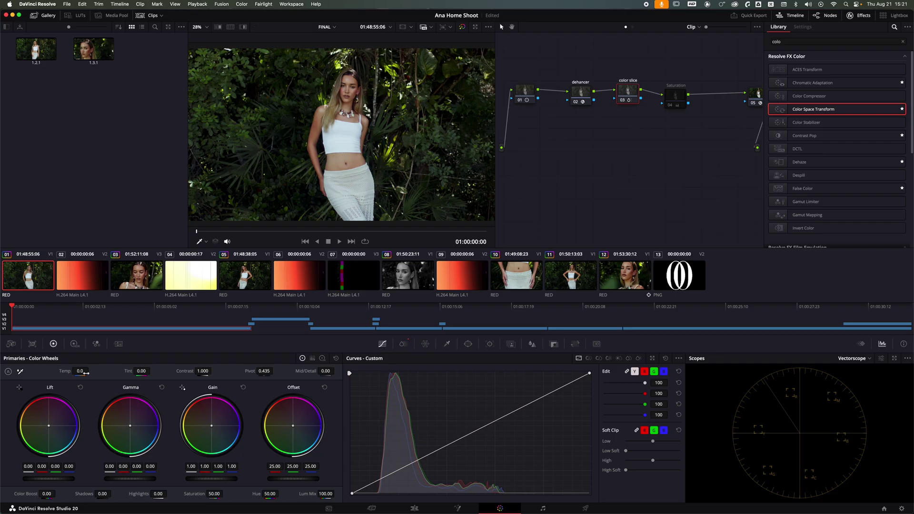
# - Open the ColorSlice palette and adjust the Skin slice strength, returning it to -1.00
pyautogui.click(74, 344)
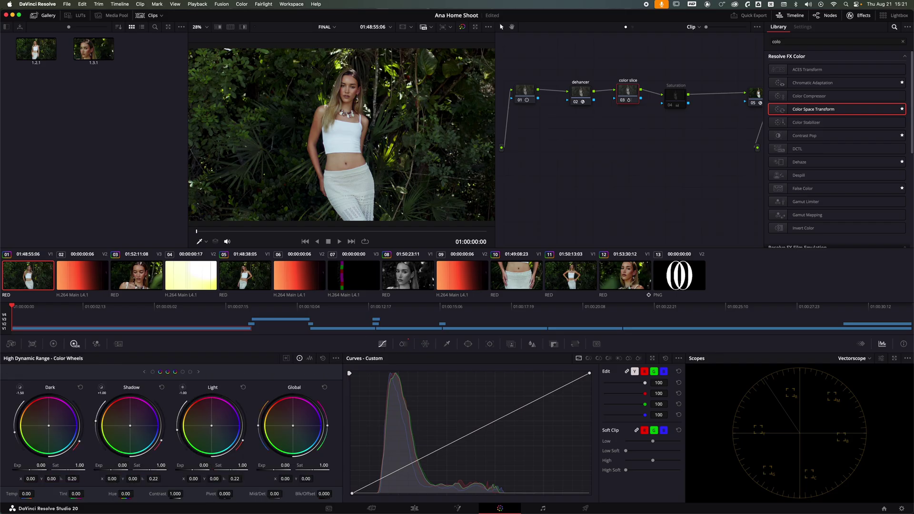
pyautogui.click(53, 344)
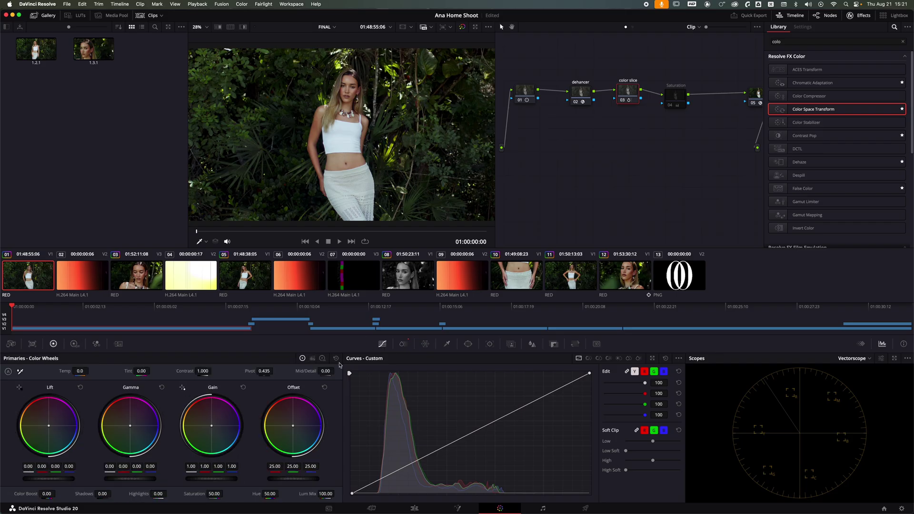
pyautogui.click(403, 345)
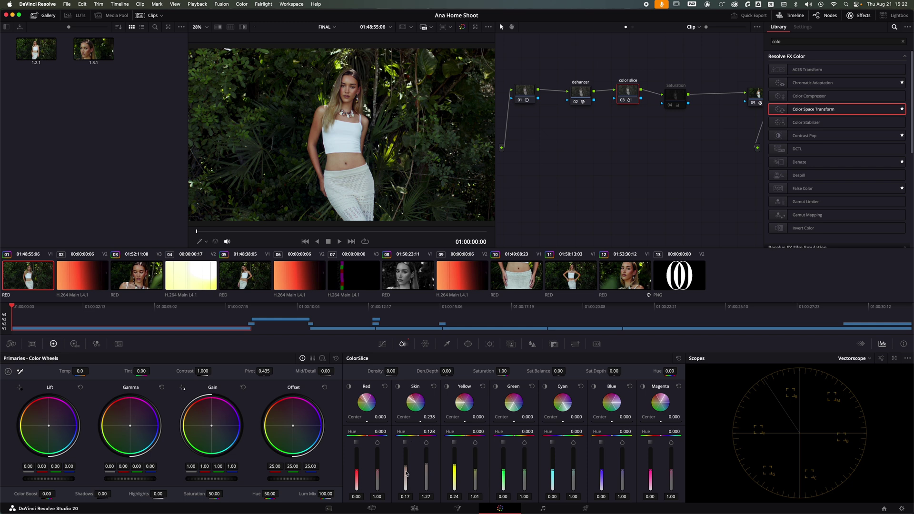
pyautogui.moveTo(406, 473); pyautogui.dragTo(405, 419)
pyautogui.moveTo(399, 502); pyautogui.dragTo(395, 418)
pyautogui.moveTo(380, 452); pyautogui.dragTo(406, 469)
# - Raise the Skin second value to 1.95, reset it to 1.27, and compare node 03 off/on
pyautogui.moveTo(426, 469); pyautogui.dragTo(423, 513)
pyautogui.doubleClick(426, 492)
pyautogui.click(622, 101)
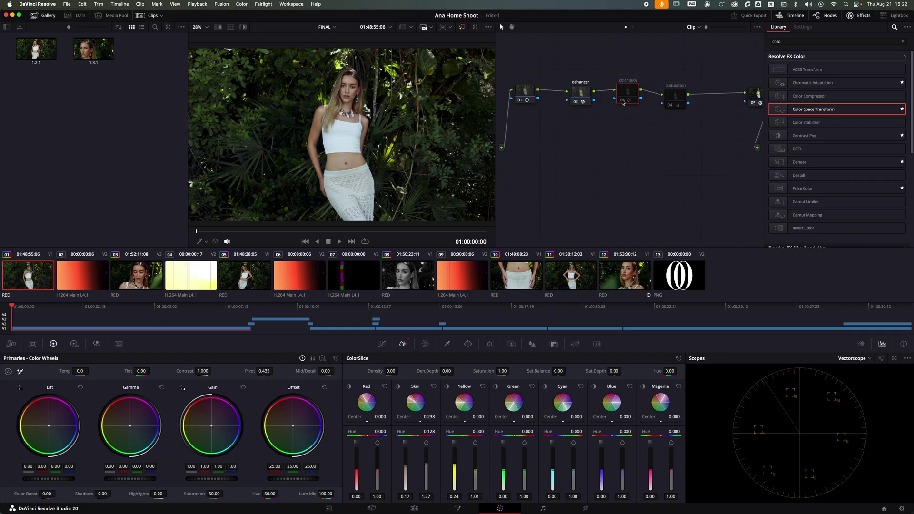
pyautogui.click(622, 101)
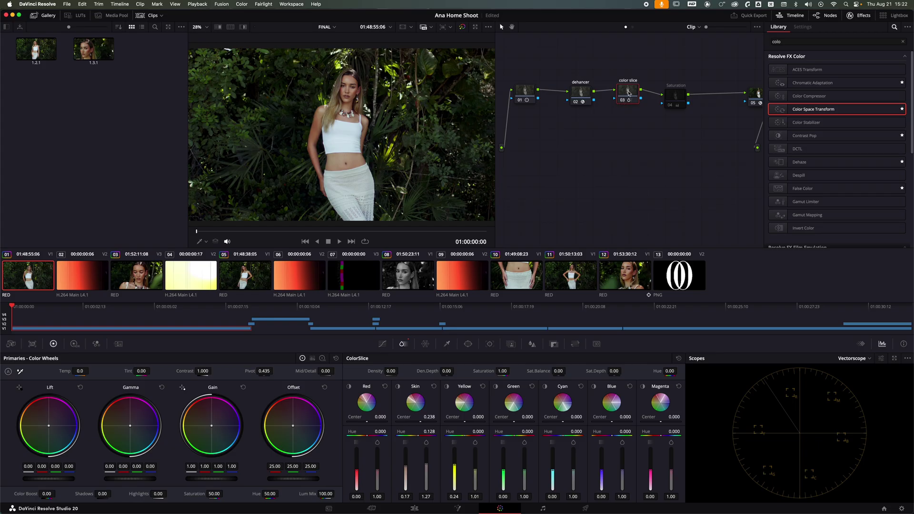
# - Align Saturation node 04 with the chain, pull node 05 closer, and enable node 04
pyautogui.moveTo(674, 100); pyautogui.dragTo(678, 94)
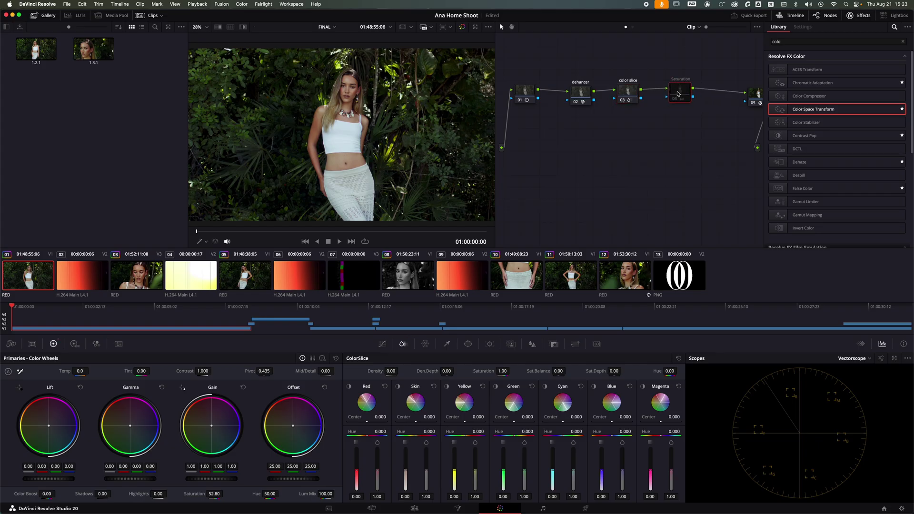
pyautogui.moveTo(756, 94); pyautogui.dragTo(756, 94)
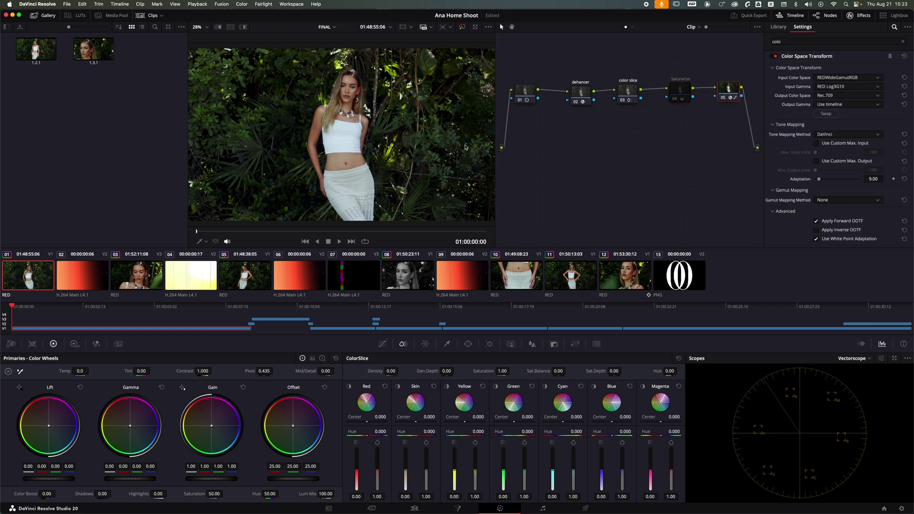
pyautogui.click(680, 90)
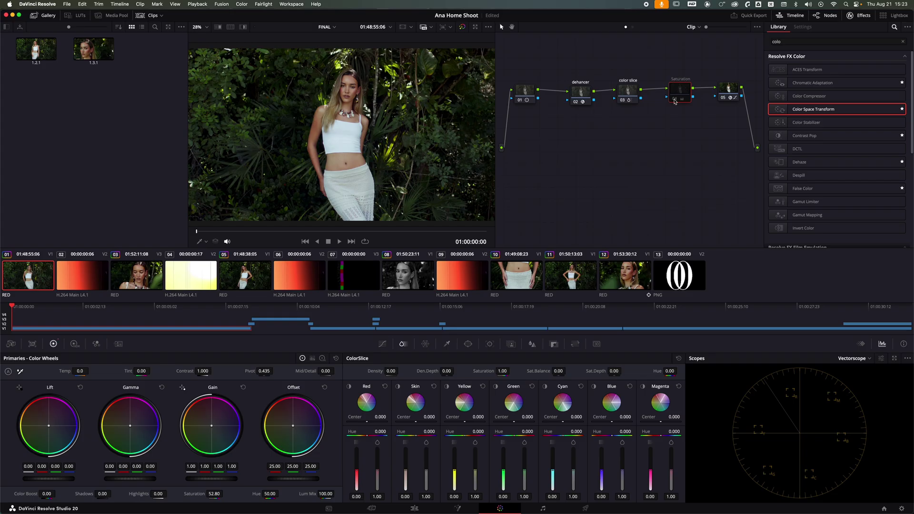
pyautogui.click(674, 100)
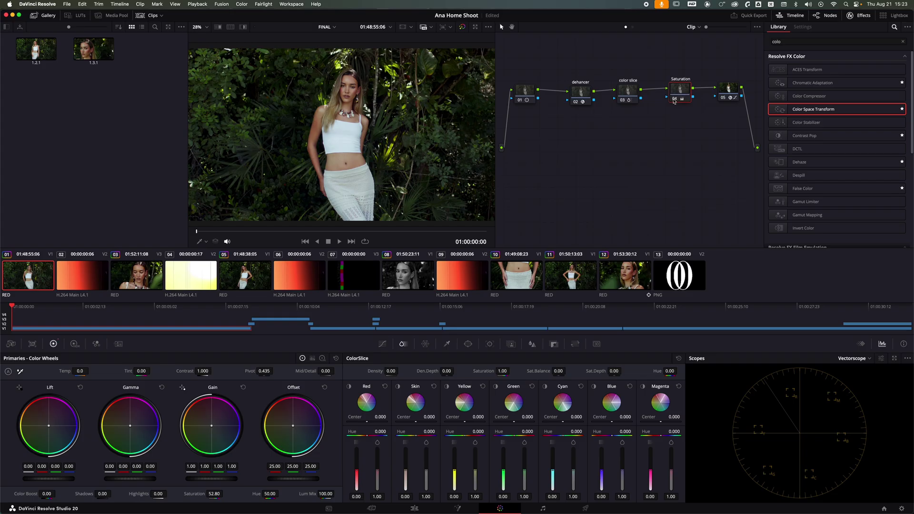
pyautogui.click(675, 100)
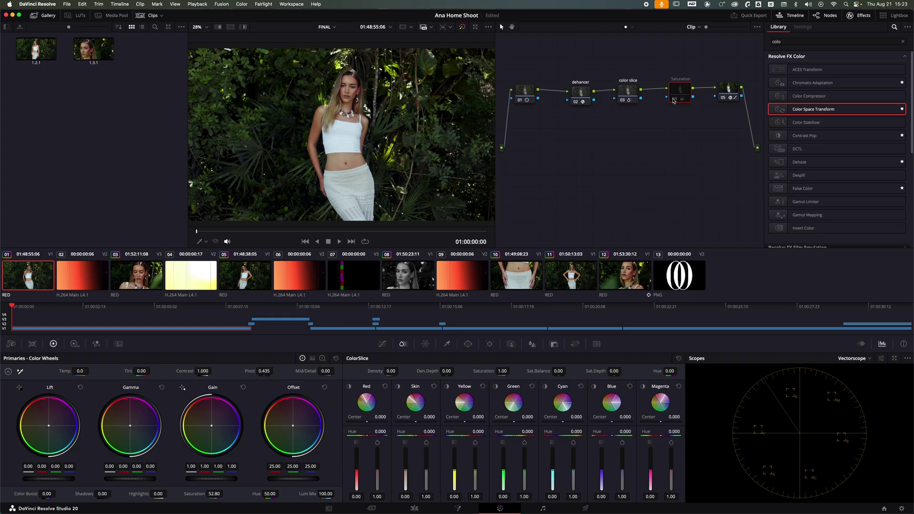
pyautogui.click(675, 100)
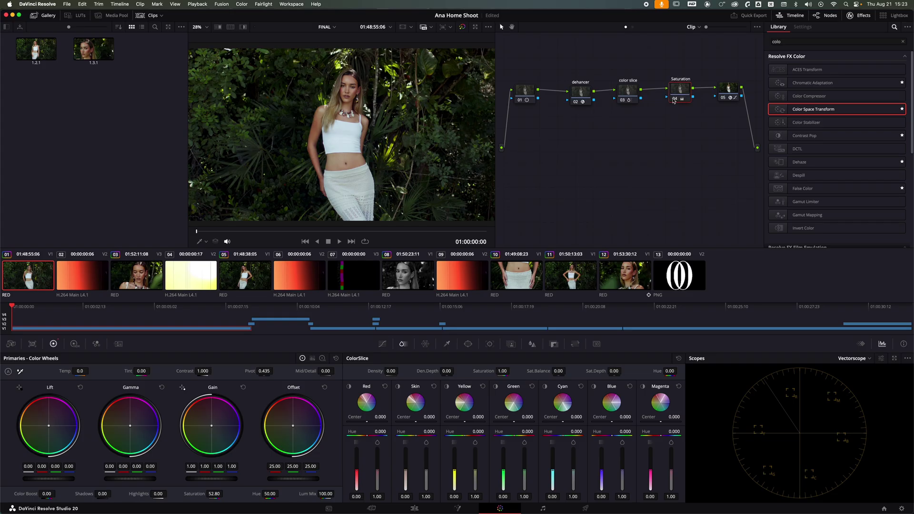
# - Reset the saturation to its default and toggle the Saturation node to compare
pyautogui.doubleClick(202, 495)
pyautogui.click(674, 101)
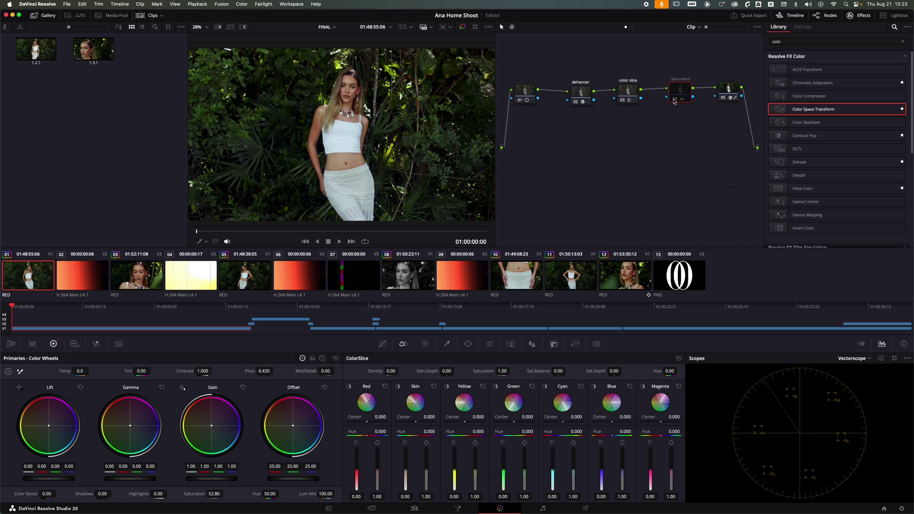
pyautogui.click(674, 100)
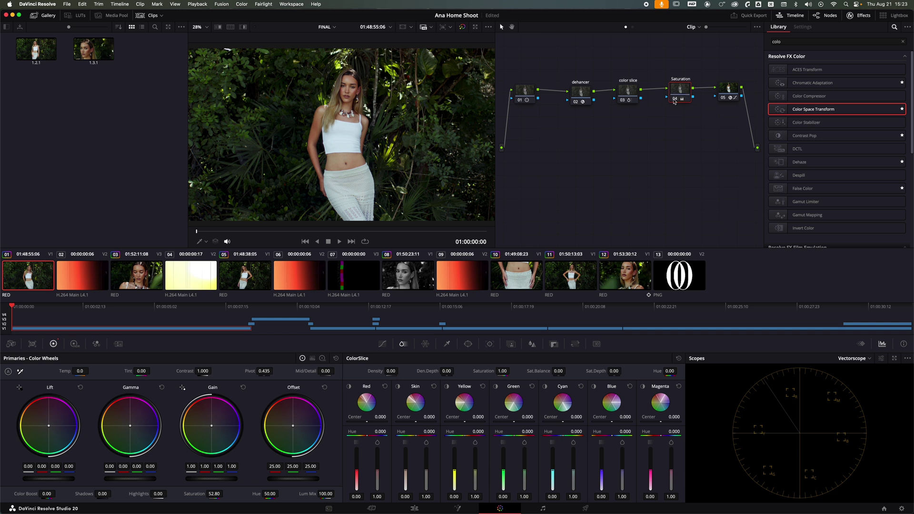
pyautogui.click(675, 100)
pyautogui.click(674, 100)
# - Check the Color Space Transform settings on node 05, then save the project
pyautogui.click(733, 90)
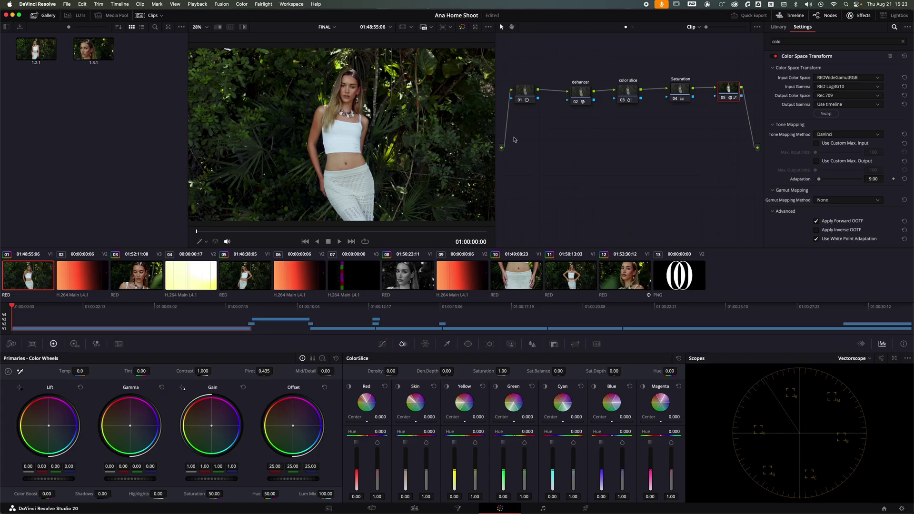
pyautogui.press('super+s')
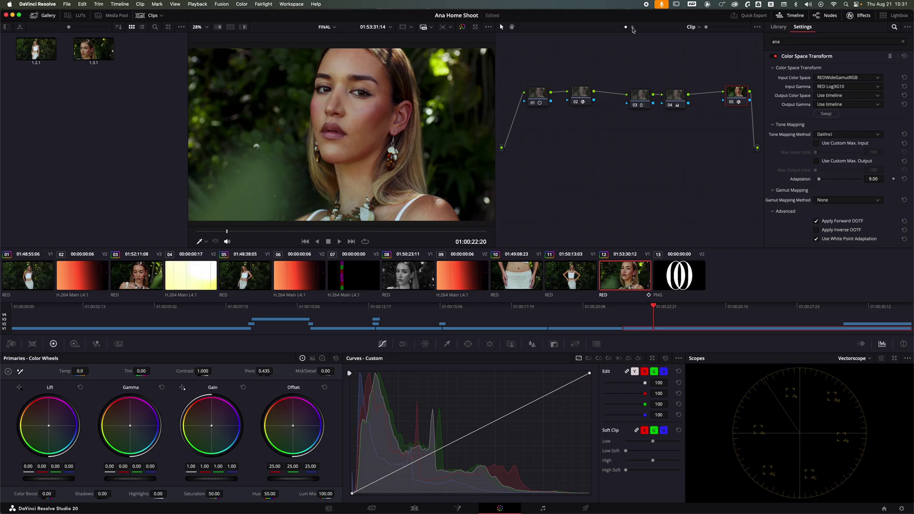
# - Switch the node editor from the clip's node graph to the timeline-wide graph
pyautogui.click(632, 27)
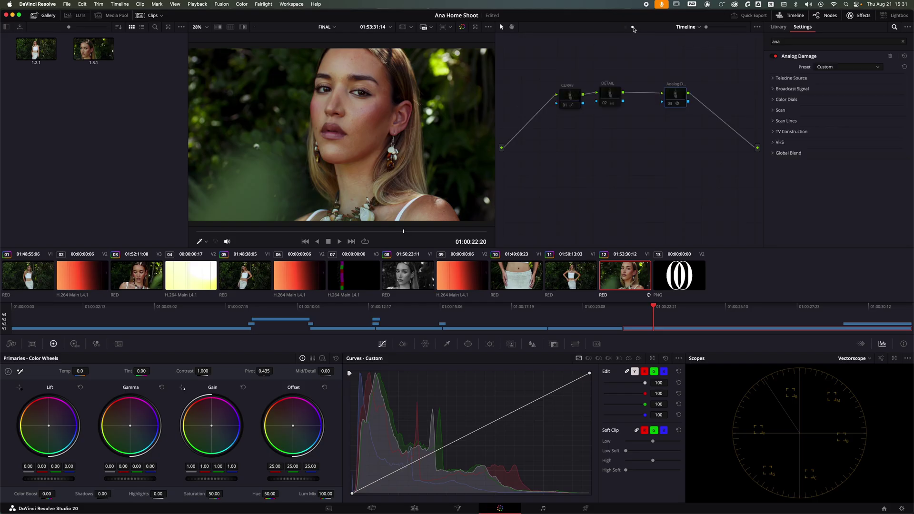
pyautogui.click(625, 27)
pyautogui.click(631, 27)
pyautogui.click(625, 27)
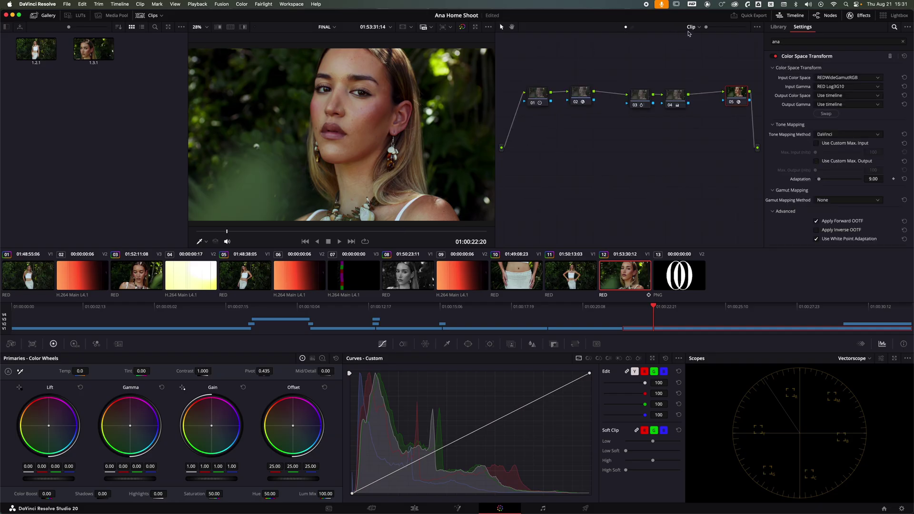
pyautogui.click(633, 27)
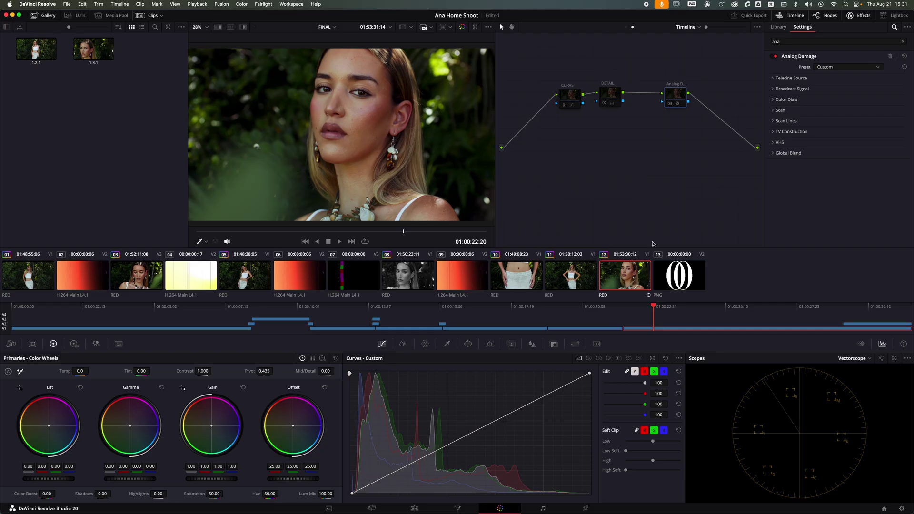
# - Preview the timeline grade on clips 05 and 03, then move the CURVE node up and left
pyautogui.click(264, 282)
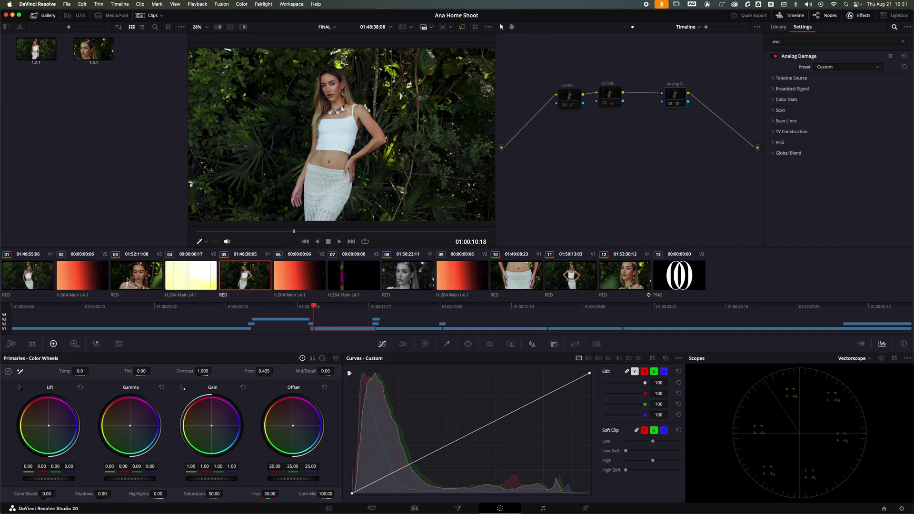
pyautogui.click(141, 280)
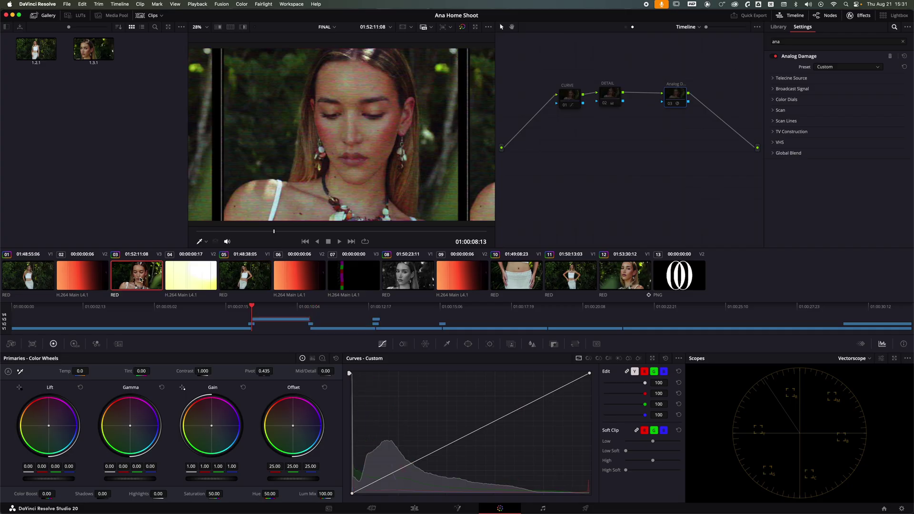
pyautogui.click(246, 285)
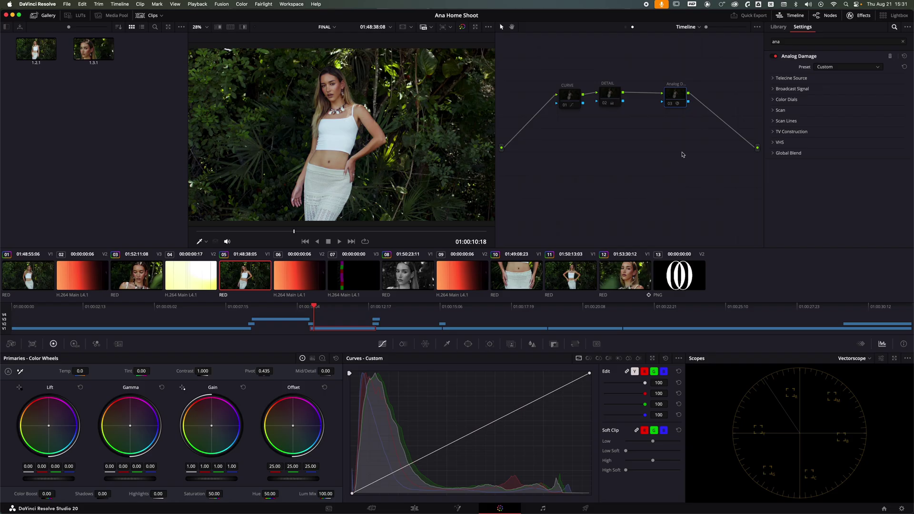
pyautogui.click(552, 75)
pyautogui.moveTo(578, 98); pyautogui.dragTo(566, 79)
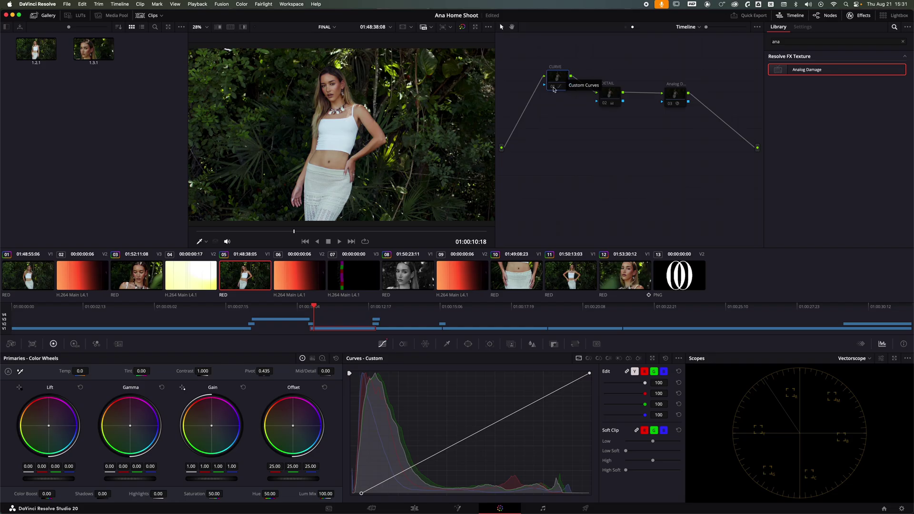
# - Toggle the timeline CURVE node off and on with Ctrl+D to compare
pyautogui.click(553, 89)
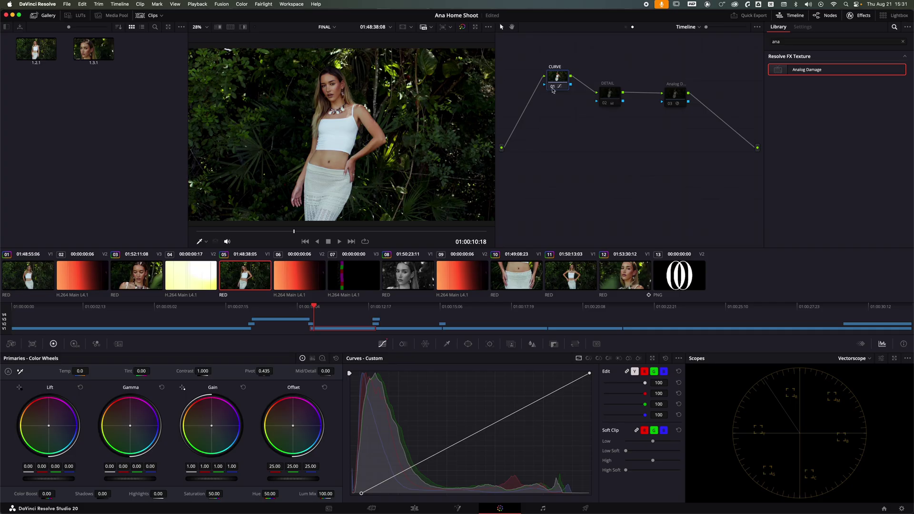
pyautogui.hotkey('ctrl', 'd')
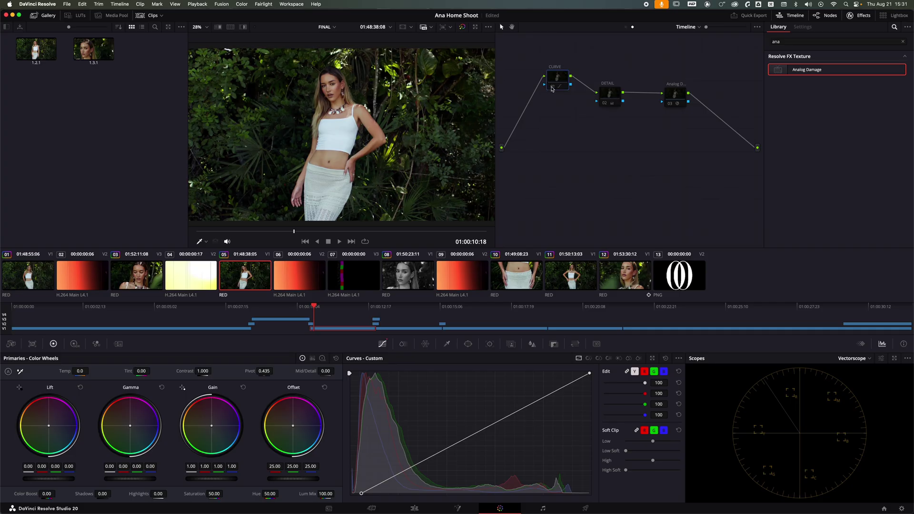
pyautogui.hotkey('ctrl', 'd')
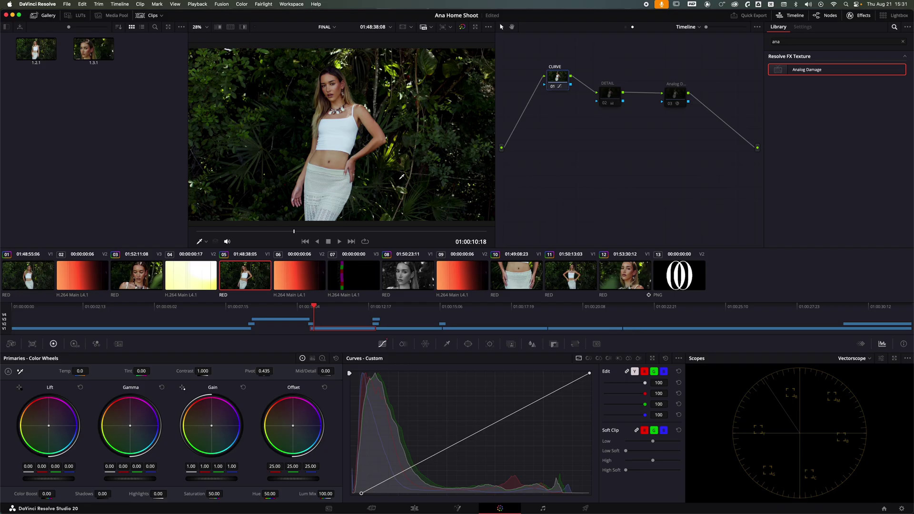
# - On black-and-white clip 08, play back and nudge the curve's black point slightly right
pyautogui.click(396, 274)
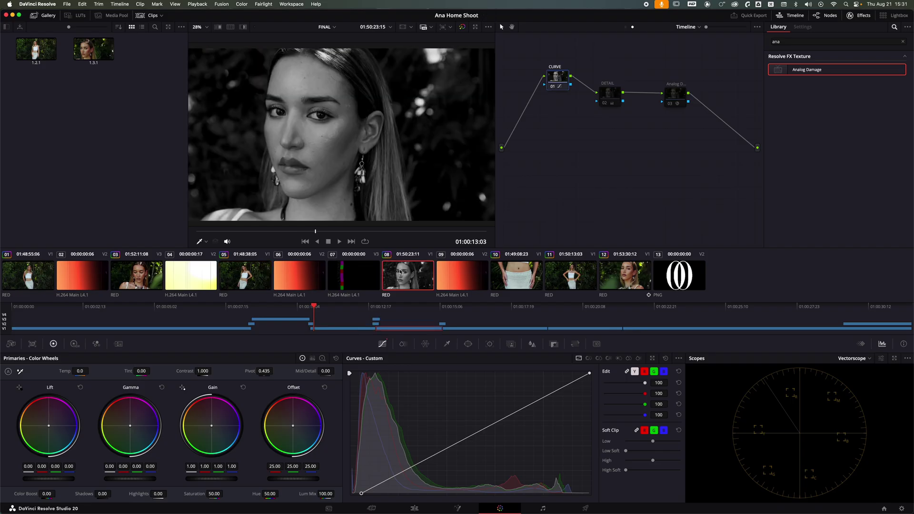
pyautogui.press('space')
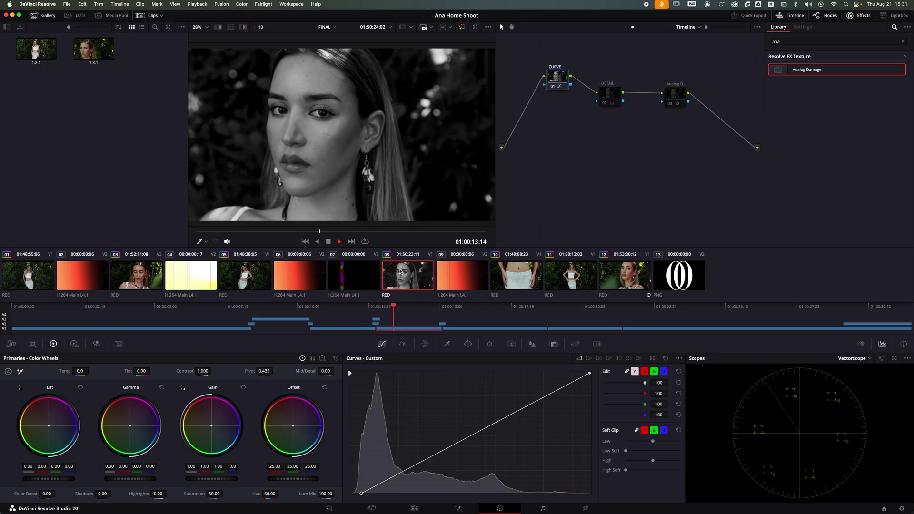
pyautogui.press('space')
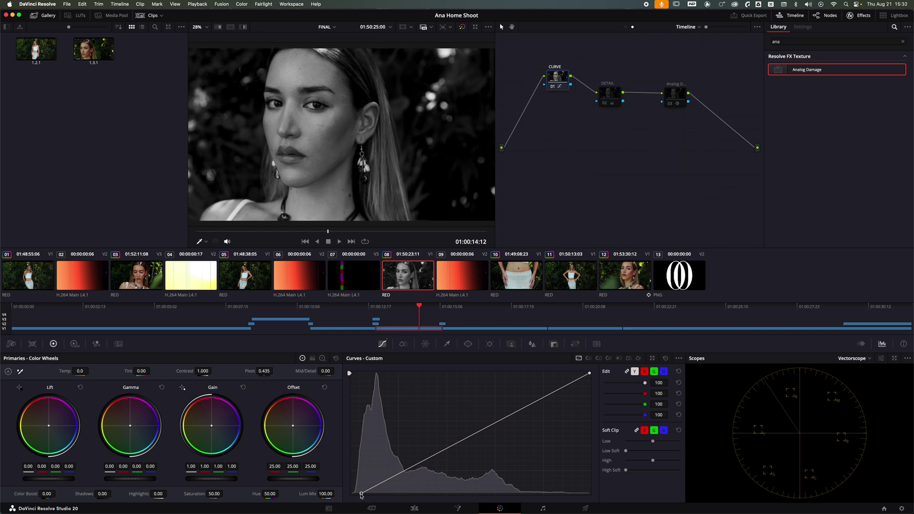
pyautogui.moveTo(362, 493)
pyautogui.mouseDown()
pyautogui.moveTo(334, 496)
pyautogui.moveTo(361, 500)
pyautogui.mouseUp()
pyautogui.press('super+z')
pyautogui.press('super+shift+z')
pyautogui.moveTo(553, 87); pyautogui.dragTo(551, 91)
# - Move to clip 11 via clip 10 and compare the curve off and on
pyautogui.click(527, 282)
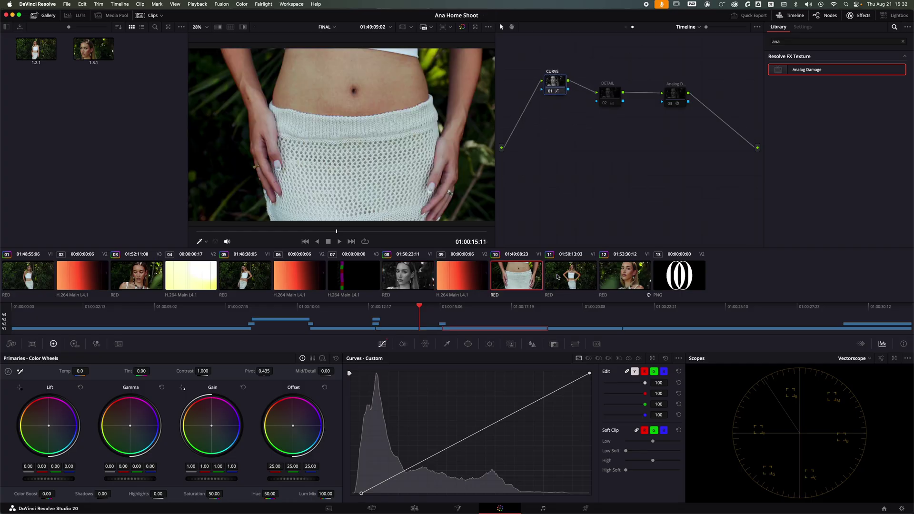
pyautogui.click(570, 275)
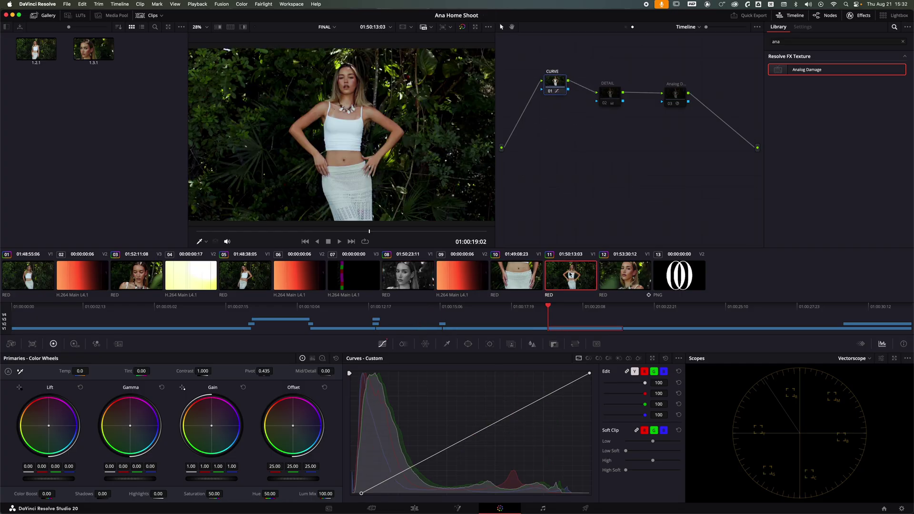
pyautogui.click(549, 92)
pyautogui.click(549, 92)
# - On clip 12, enable the DETAIL node and compare it off and on
pyautogui.press('Down')
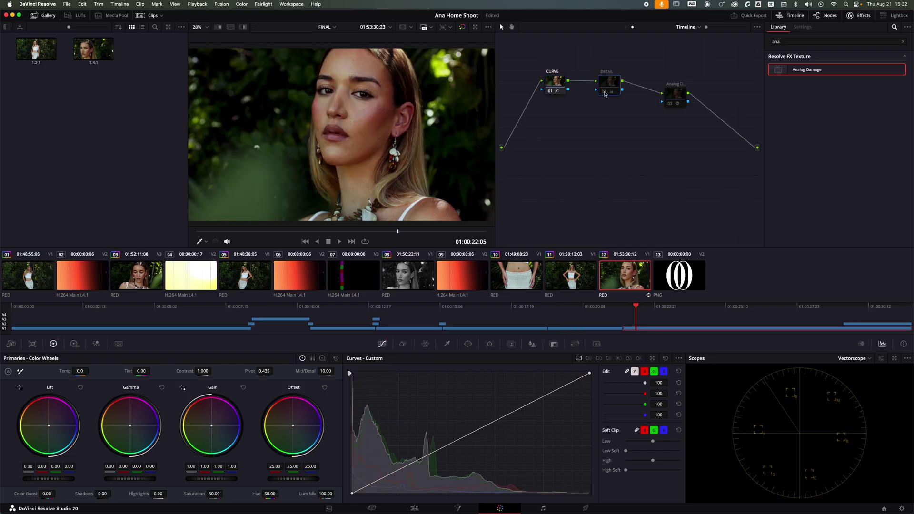
pyautogui.click(603, 93)
pyautogui.click(323, 359)
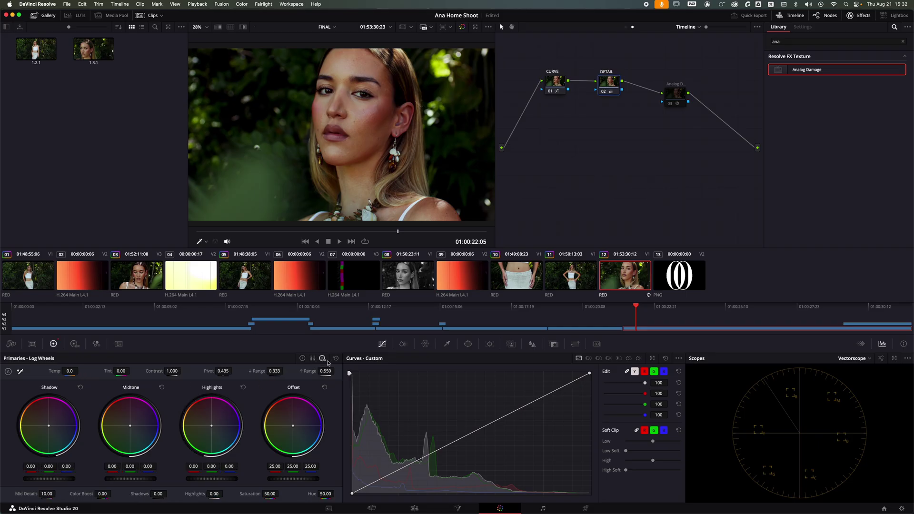
pyautogui.click(302, 360)
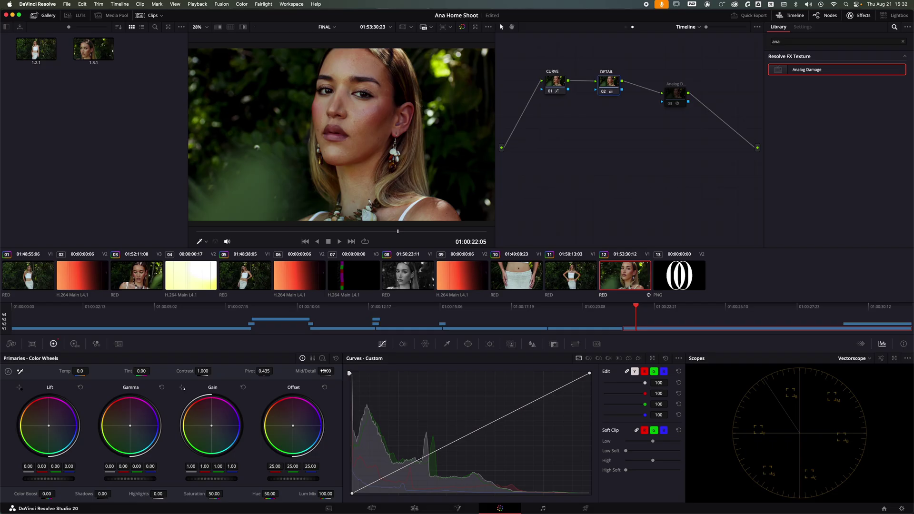
pyautogui.click(603, 92)
pyautogui.click(603, 92)
# - Try Mid/Detail at -100 and 100, settle on 9.50, then select the Analog Damage node
pyautogui.doubleClick(308, 371)
pyautogui.moveTo(323, 376); pyautogui.dragTo(829, 406)
pyautogui.moveTo(496, 265); pyautogui.dragTo(350, 267)
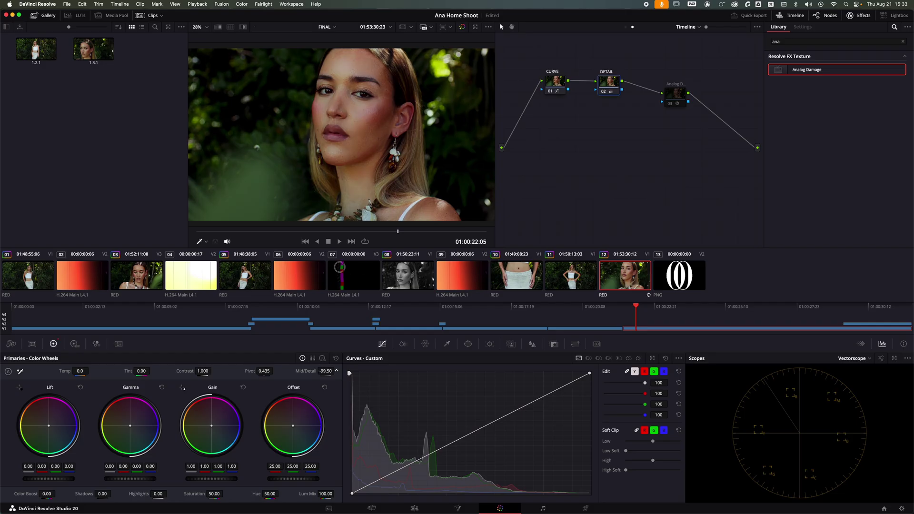
pyautogui.doubleClick(300, 372)
pyautogui.moveTo(328, 371); pyautogui.dragTo(181, 371)
pyautogui.moveTo(328, 371); pyautogui.dragTo(438, 388)
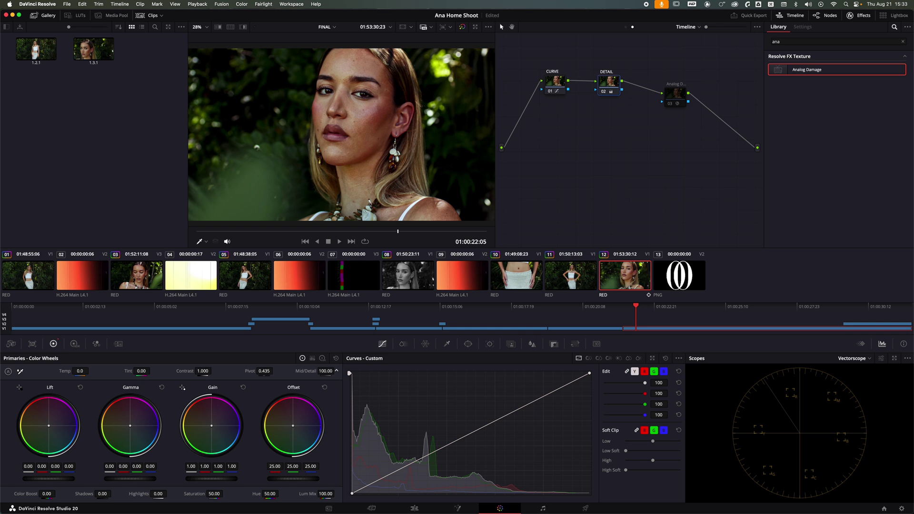
pyautogui.moveTo(439, 259); pyautogui.dragTo(397, 261)
pyautogui.moveTo(305, 373); pyautogui.dragTo(326, 374)
pyautogui.moveTo(666, 95); pyautogui.dragTo(669, 80)
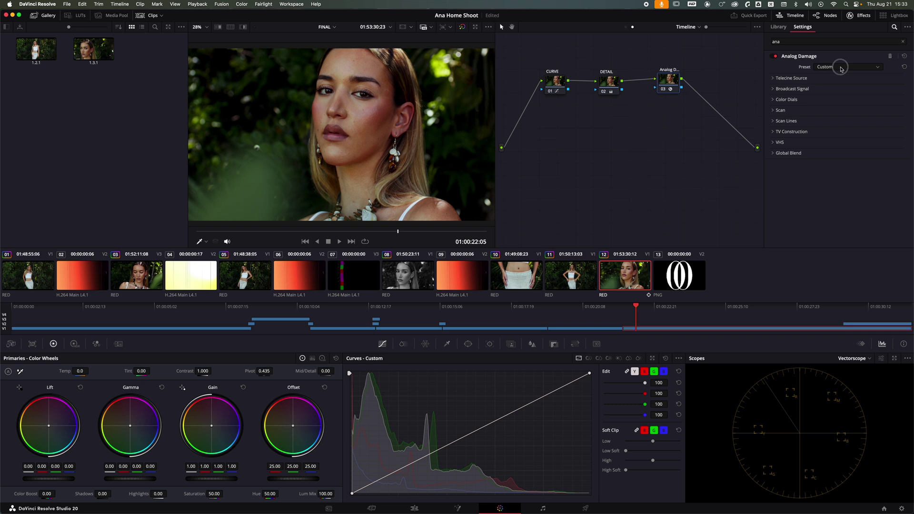
pyautogui.click(838, 68)
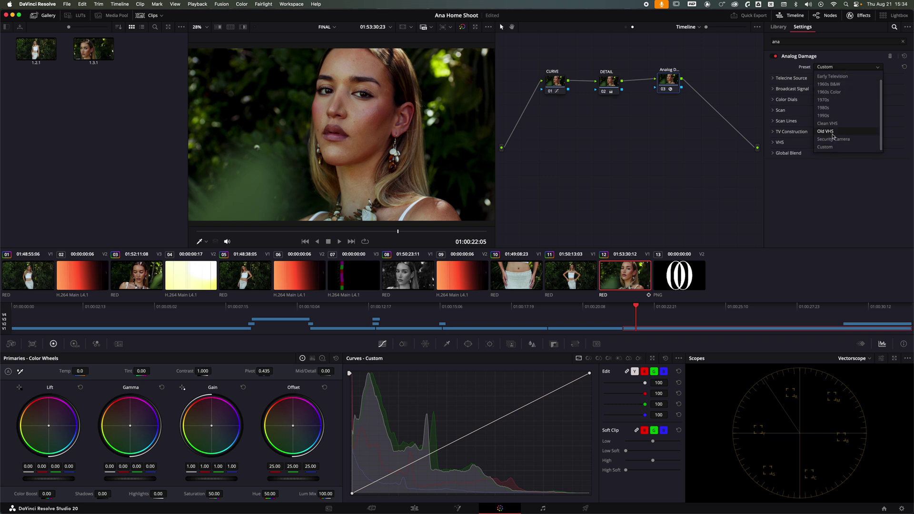
pyautogui.scroll(1, 838, 78)
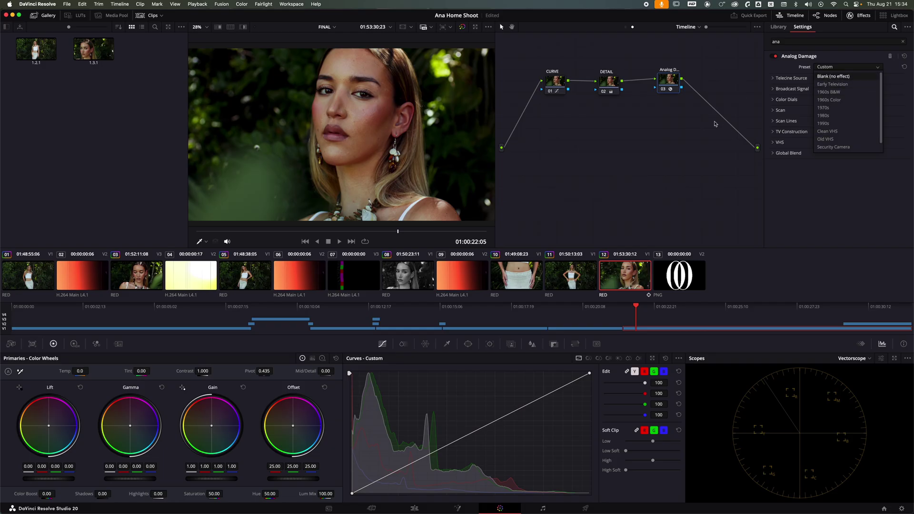
pyautogui.click(758, 105)
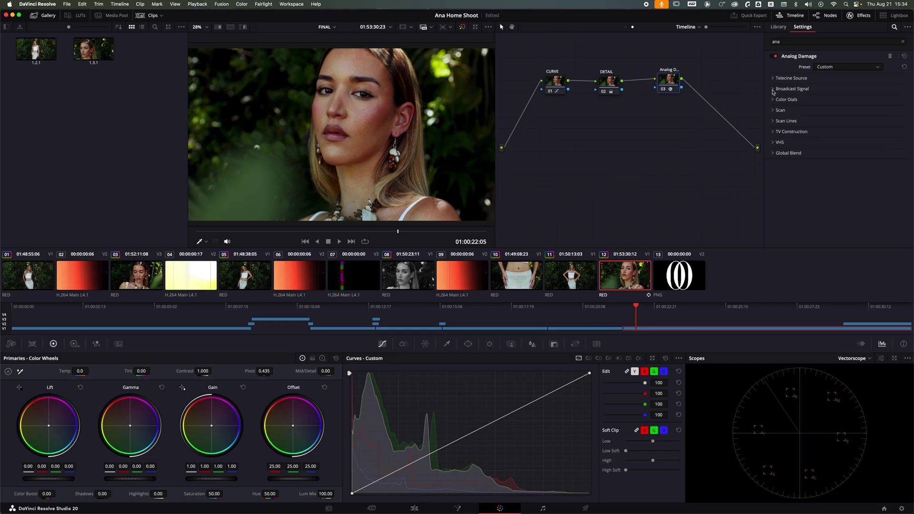
# - In Broadcast Signal, reset Noise Scale to 1.000 and lower Signal Noise to about 0.481
pyautogui.click(773, 90)
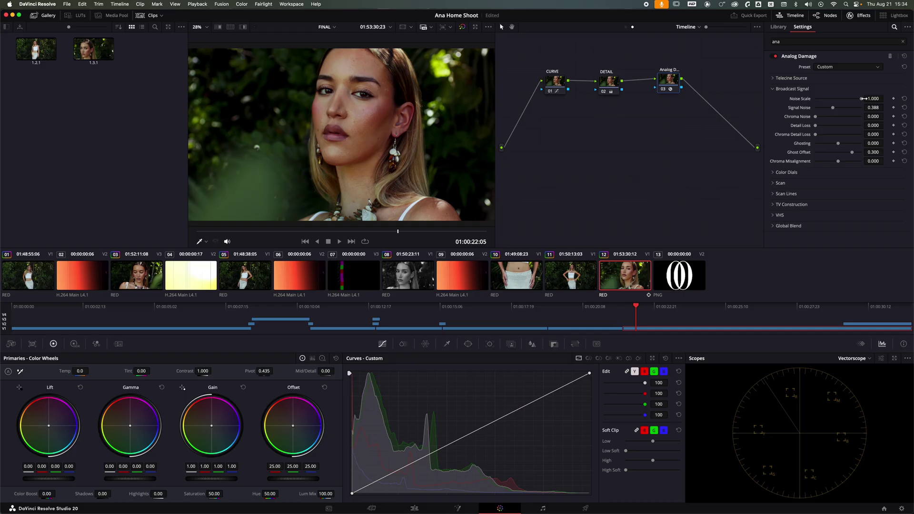
pyautogui.moveTo(861, 99)
pyautogui.mouseDown()
pyautogui.moveTo(812, 102)
pyautogui.moveTo(867, 109)
pyautogui.moveTo(836, 109)
pyautogui.moveTo(860, 110)
pyautogui.moveTo(851, 109)
pyautogui.mouseUp()
pyautogui.doubleClick(813, 101)
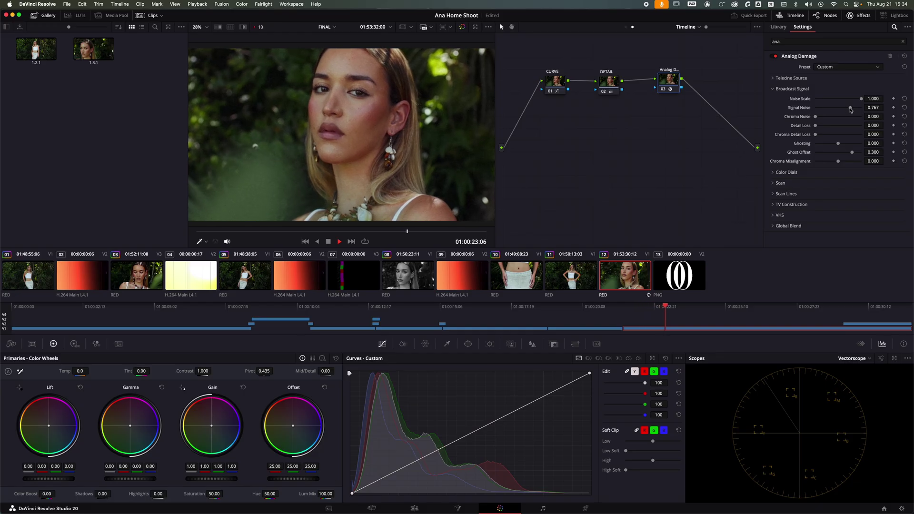
pyautogui.moveTo(848, 109)
pyautogui.mouseDown()
pyautogui.moveTo(839, 109)
pyautogui.moveTo(847, 109)
pyautogui.mouseUp()
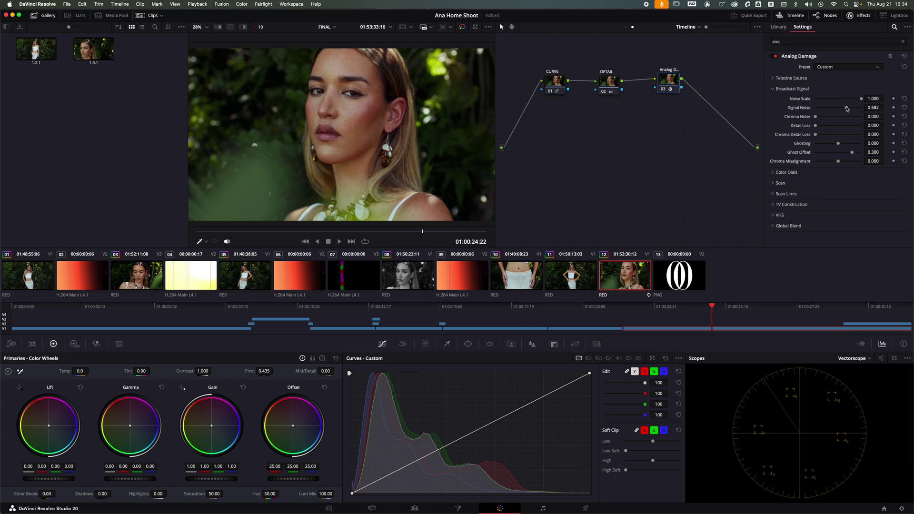
pyautogui.press('space')
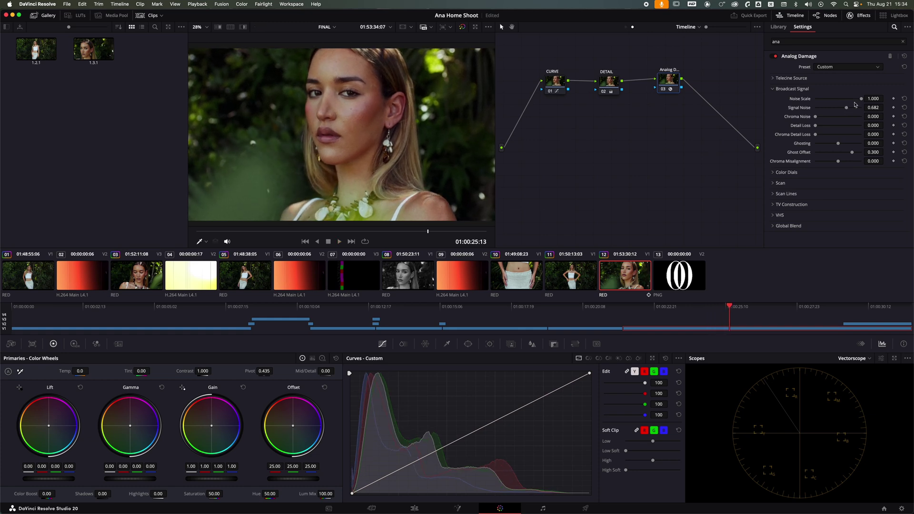
# - Reduce Noise Scale for smaller grain, preview playback, and save the project
pyautogui.moveTo(863, 101); pyautogui.dragTo(831, 102)
pyautogui.press('space')
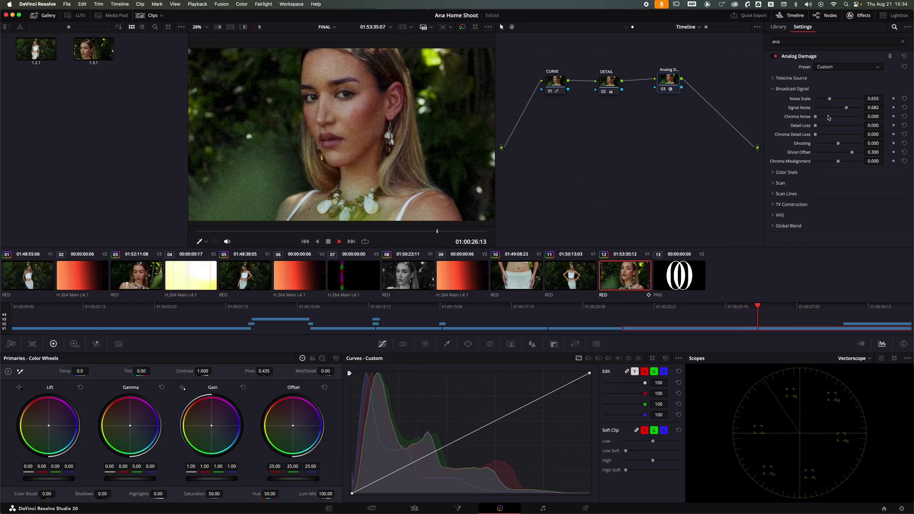
pyautogui.press('space')
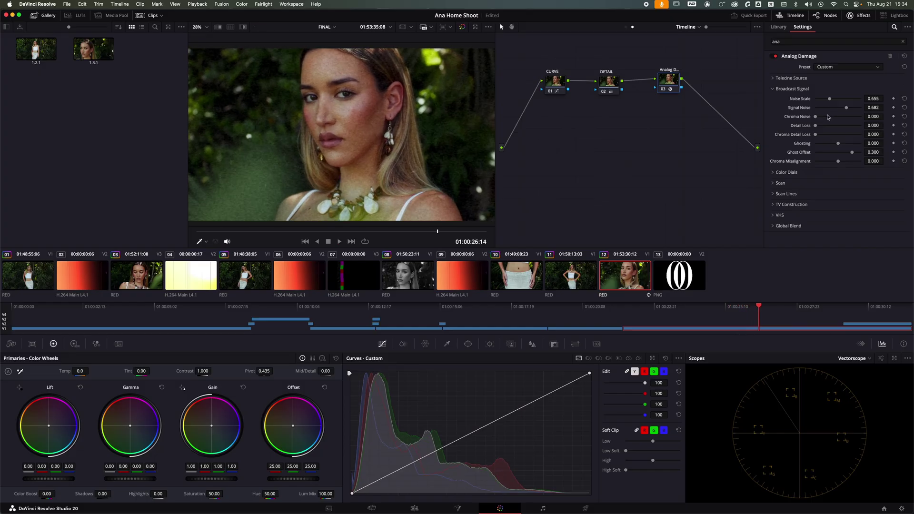
pyautogui.press('super+s')
# - Try Noise Scale at maximum and 0.531 with playback, then return it to 1.000
pyautogui.moveTo(830, 99); pyautogui.dragTo(888, 101)
pyautogui.moveTo(888, 100); pyautogui.dragTo(819, 101)
pyautogui.press('space')
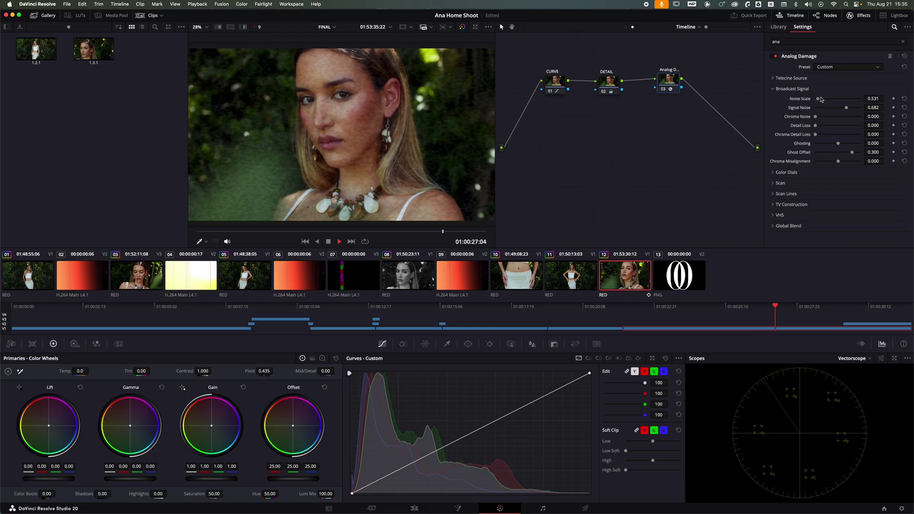
pyautogui.press('space')
pyautogui.moveTo(821, 99)
pyautogui.mouseDown()
pyautogui.moveTo(876, 102)
pyautogui.moveTo(807, 109)
pyautogui.moveTo(830, 108)
pyautogui.mouseUp()
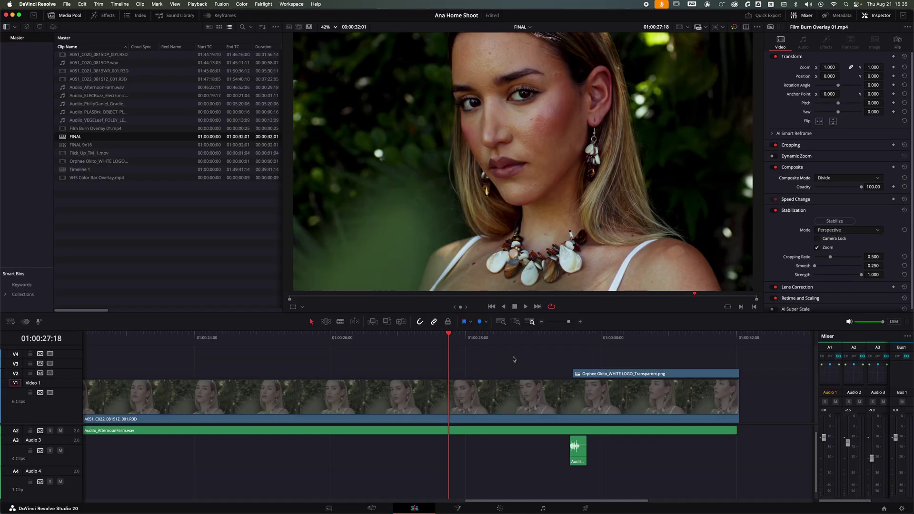